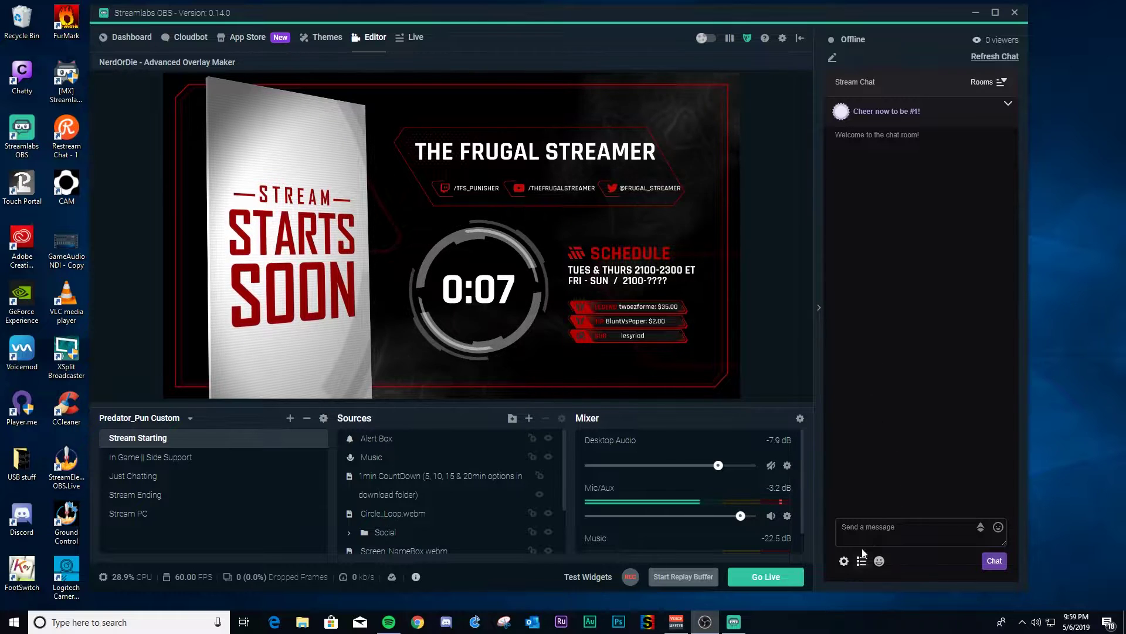
# Open Cloudbot, hide and restore the chat panel, and list chat users with Streamlabs as moderator
pyautogui.click(191, 39)
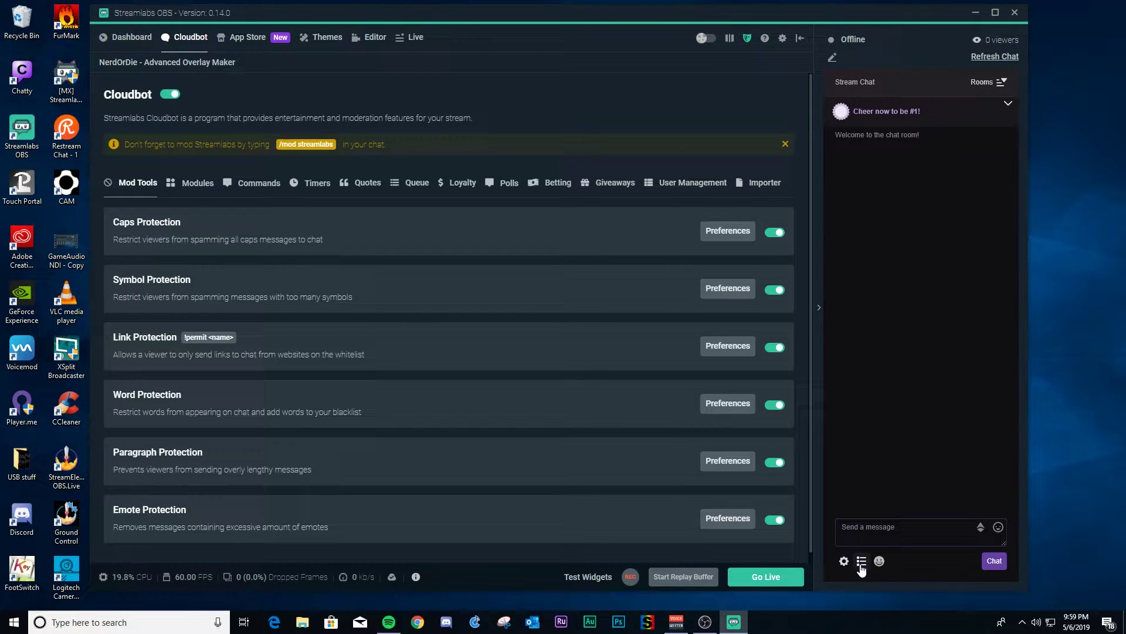
pyautogui.click(819, 307)
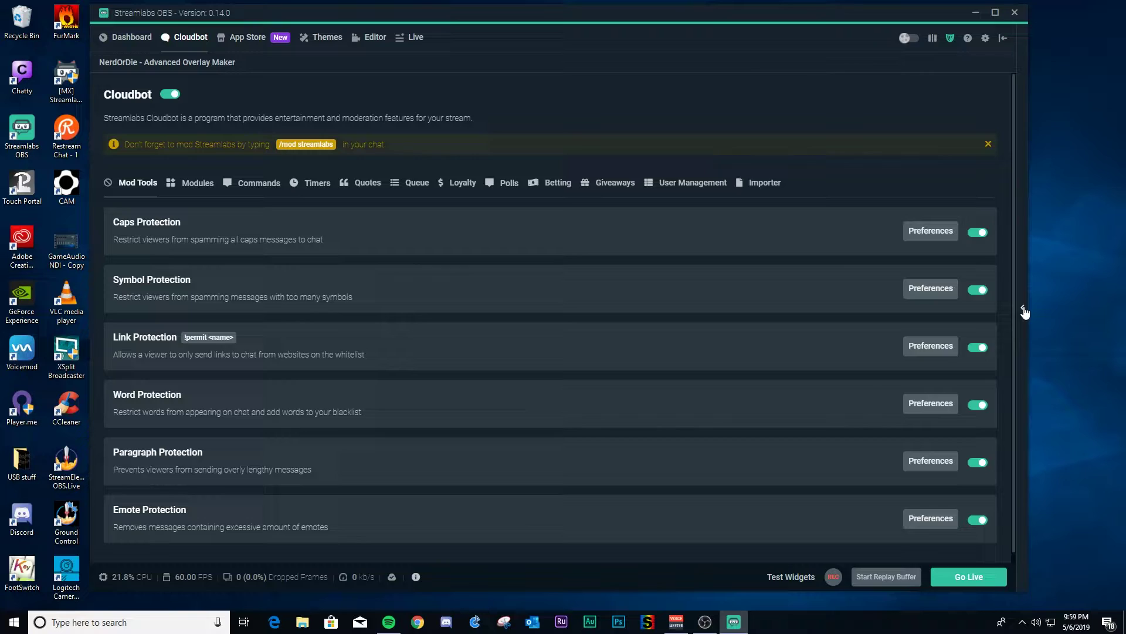
pyautogui.click(1024, 311)
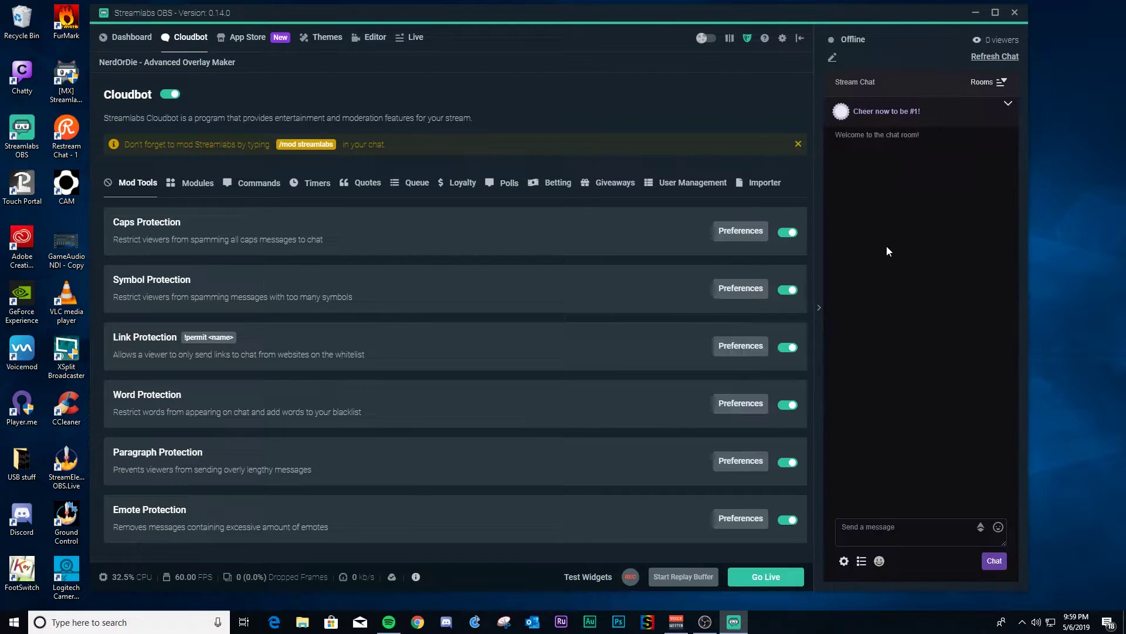
pyautogui.click(861, 561)
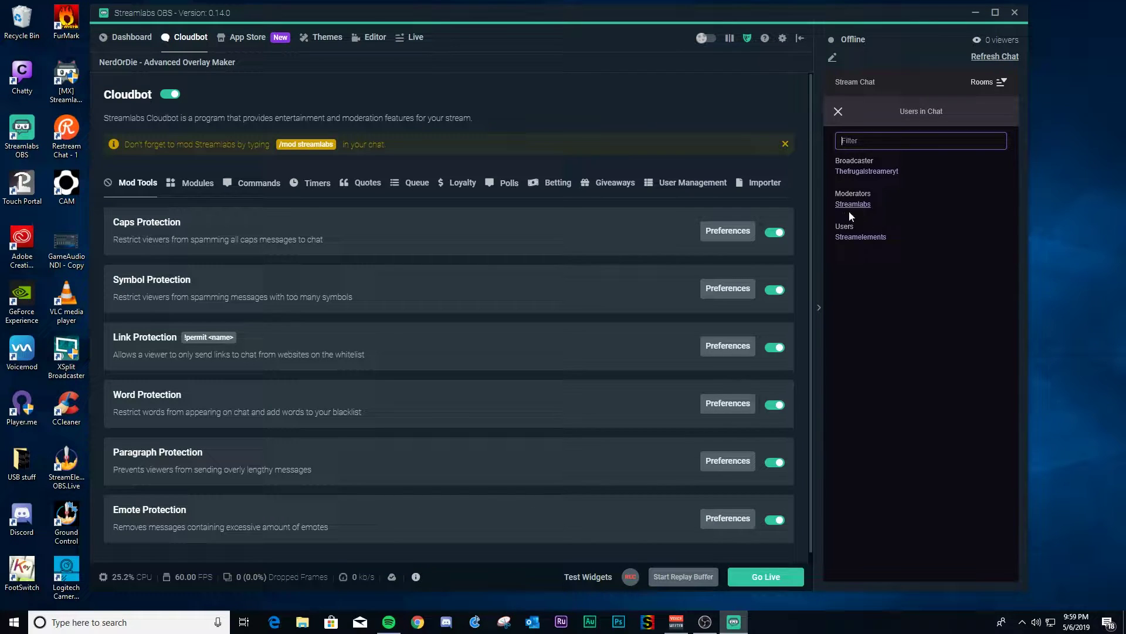
# Make Streamlabs a channel moderator by sending '/mod Streamlabs' in the chat box
pyautogui.click(838, 111)
pyautogui.click(880, 528)
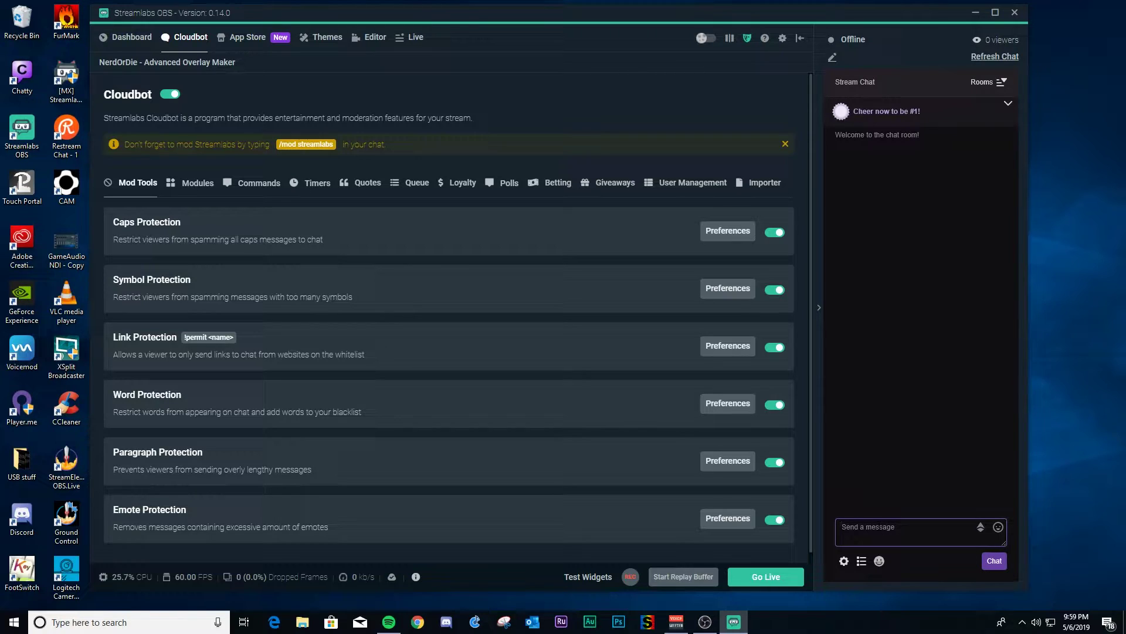
pyautogui.write('/mod')
pyautogui.press('BackSpace')
pyautogui.press('BackSpace')
pyautogui.write('pdod Streamlabs')
pyautogui.press('Return')
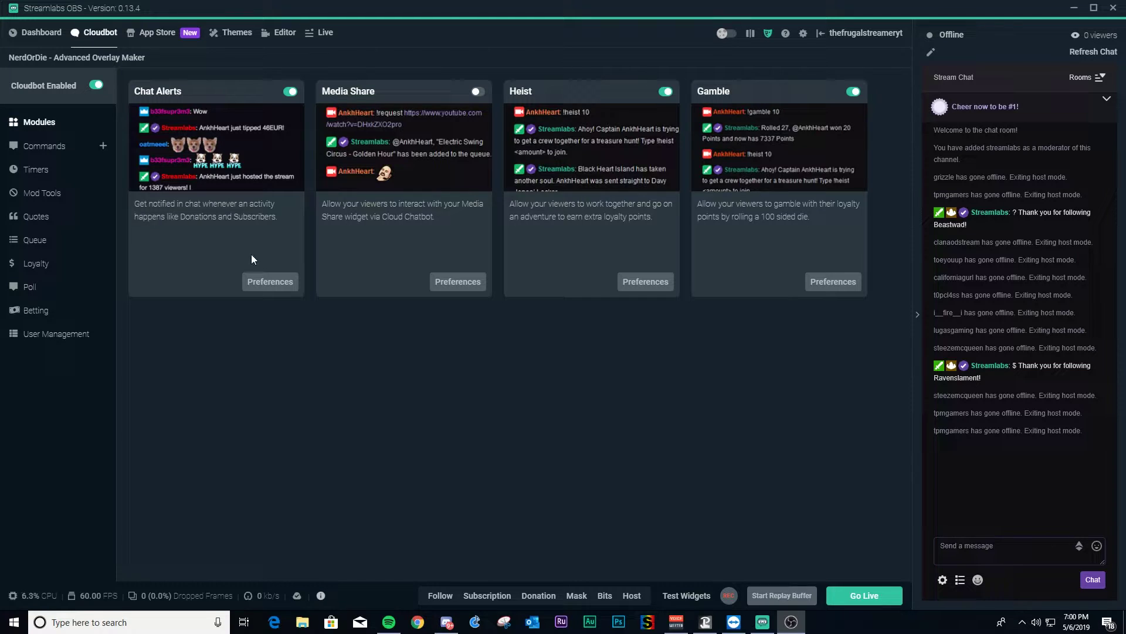
pyautogui.click(269, 282)
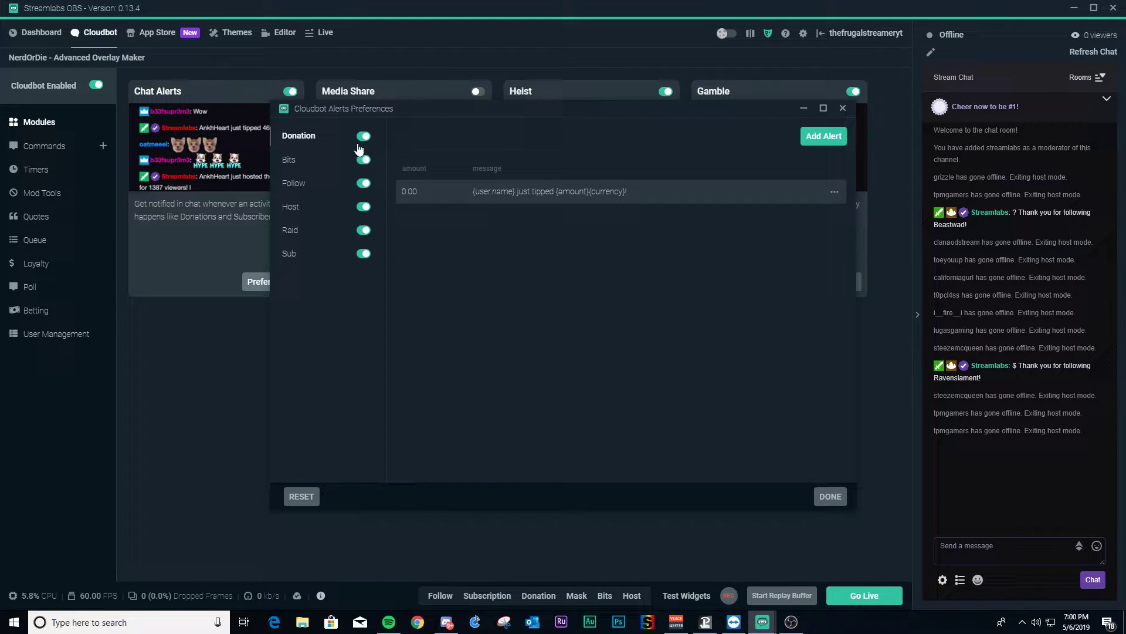
pyautogui.click(304, 170)
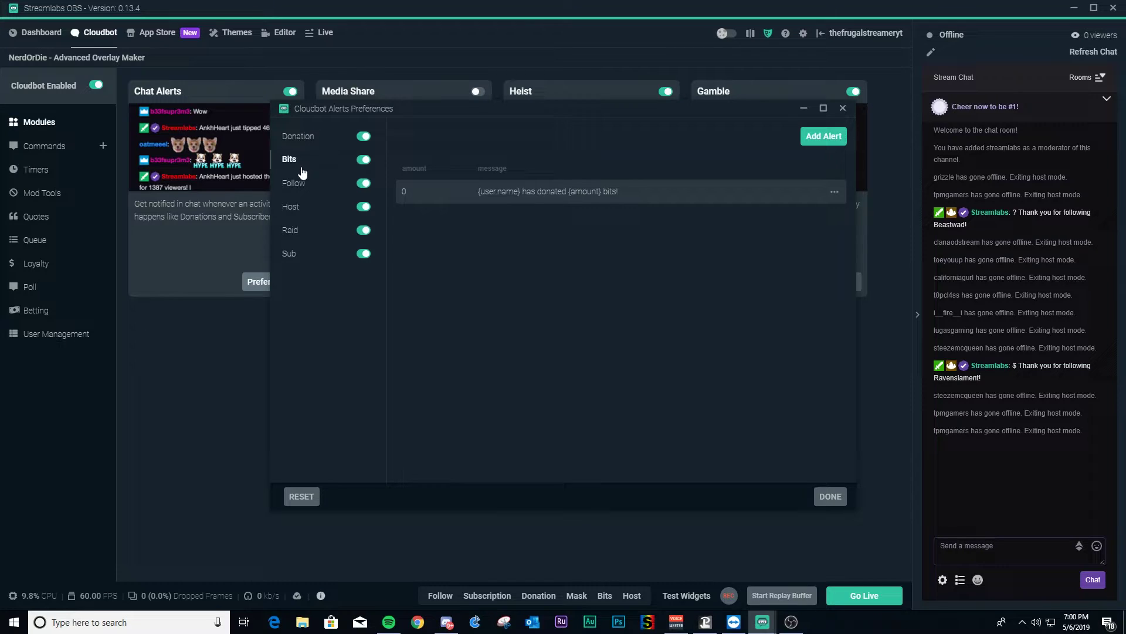
pyautogui.click(298, 187)
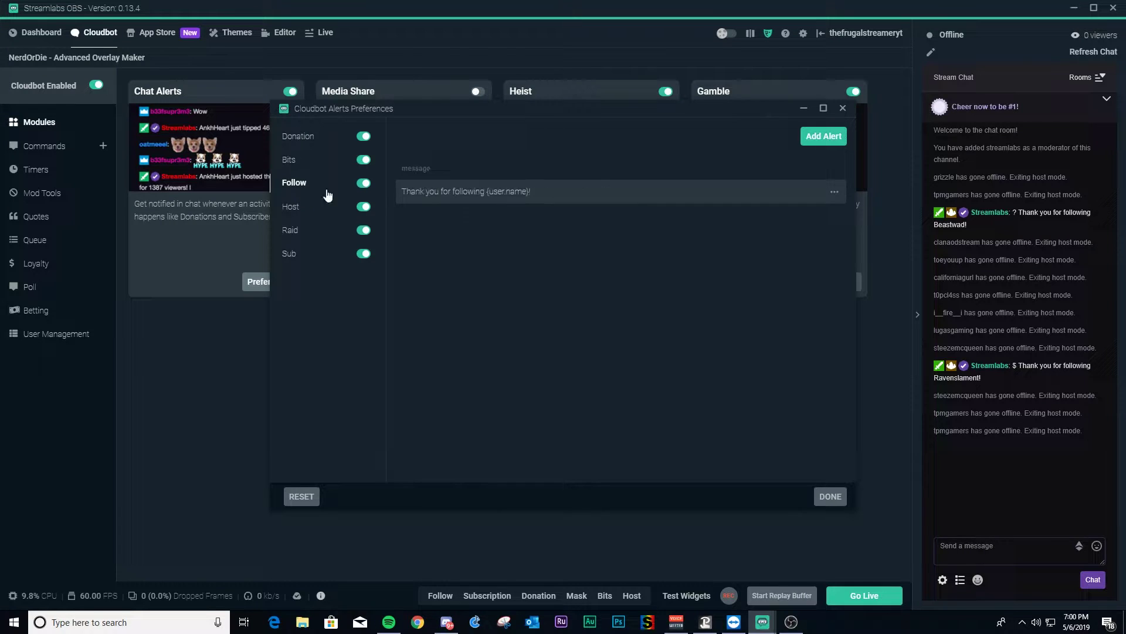
pyautogui.click(291, 211)
pyautogui.click(299, 234)
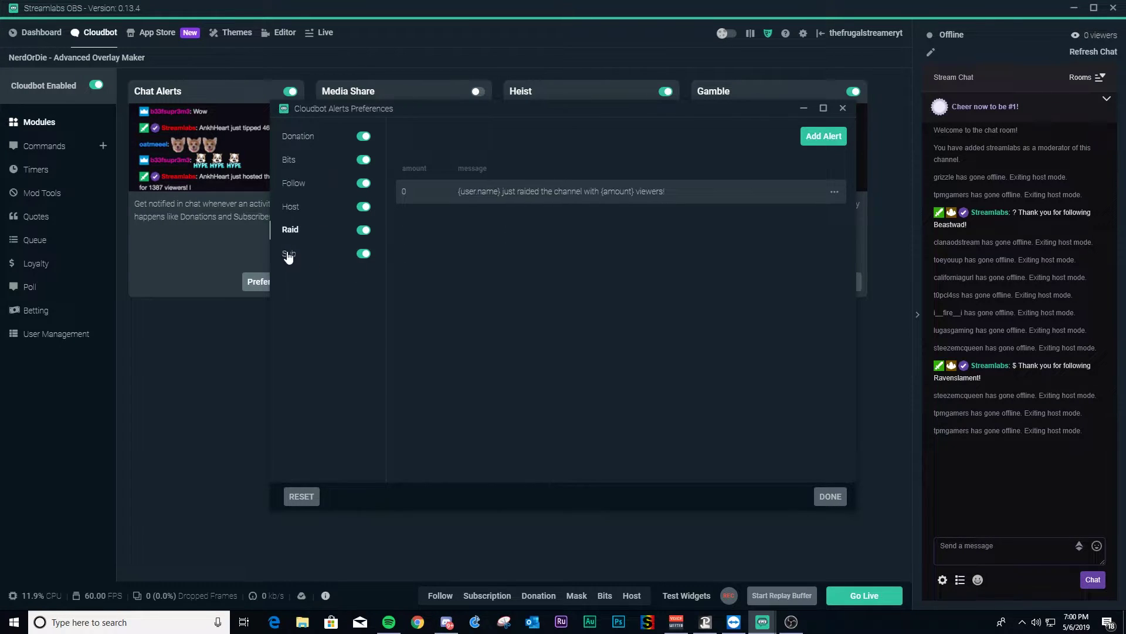
pyautogui.click(293, 256)
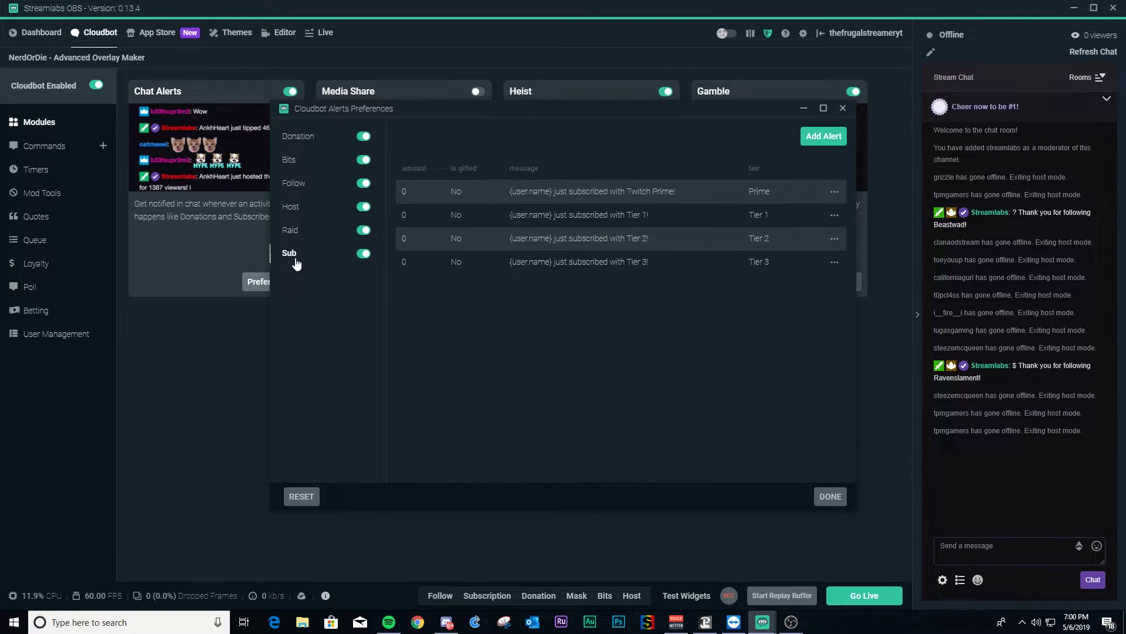
pyautogui.click(842, 108)
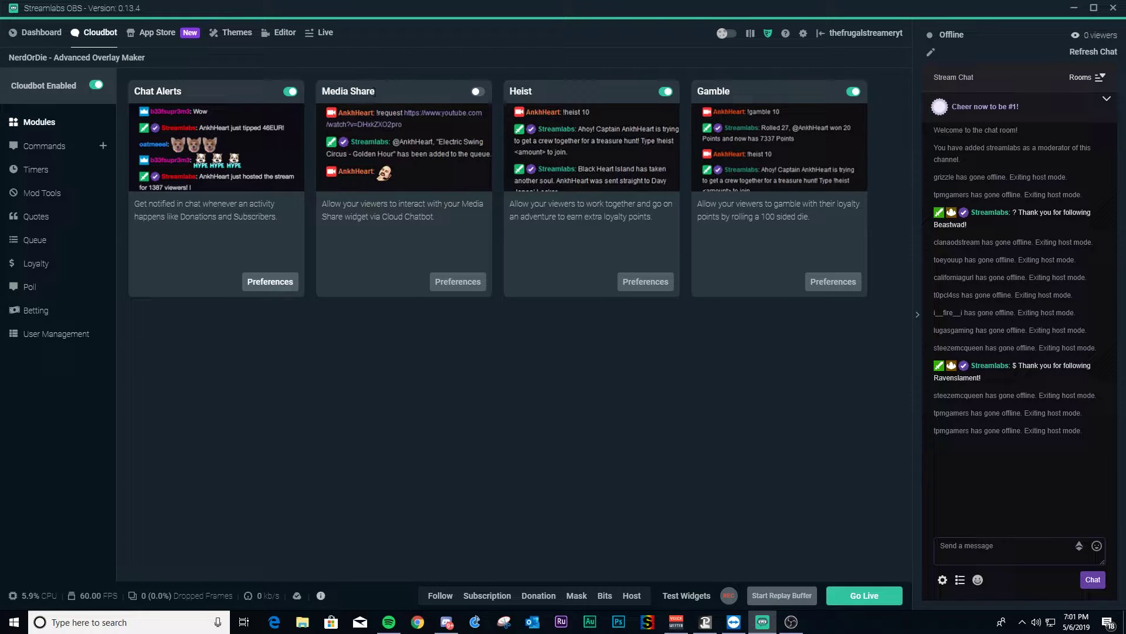
pyautogui.click(457, 282)
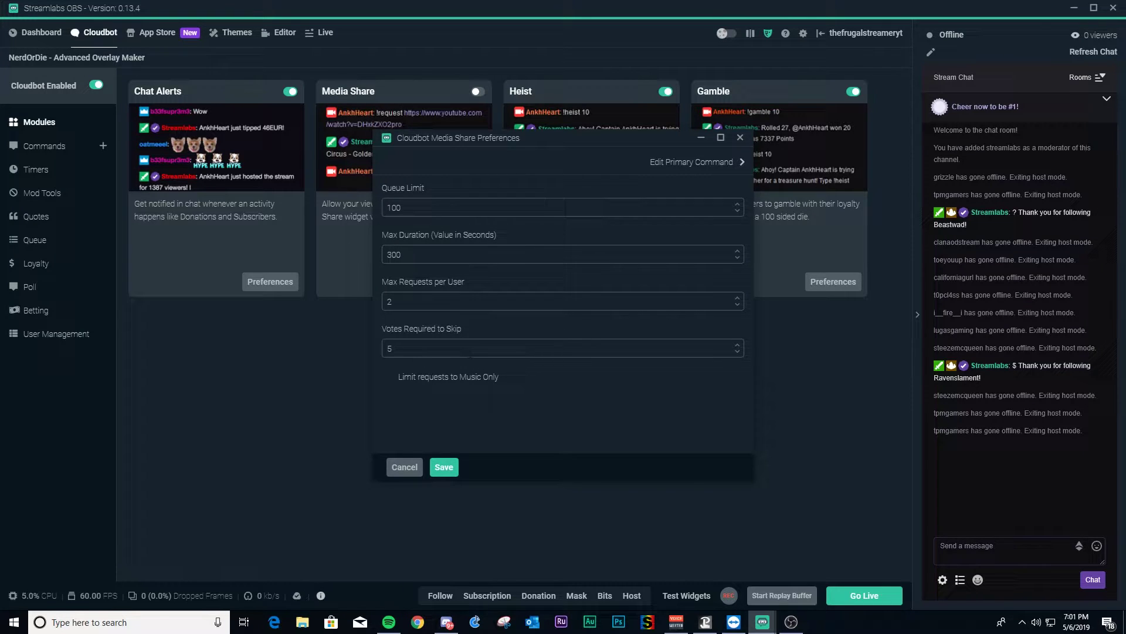
pyautogui.click(401, 467)
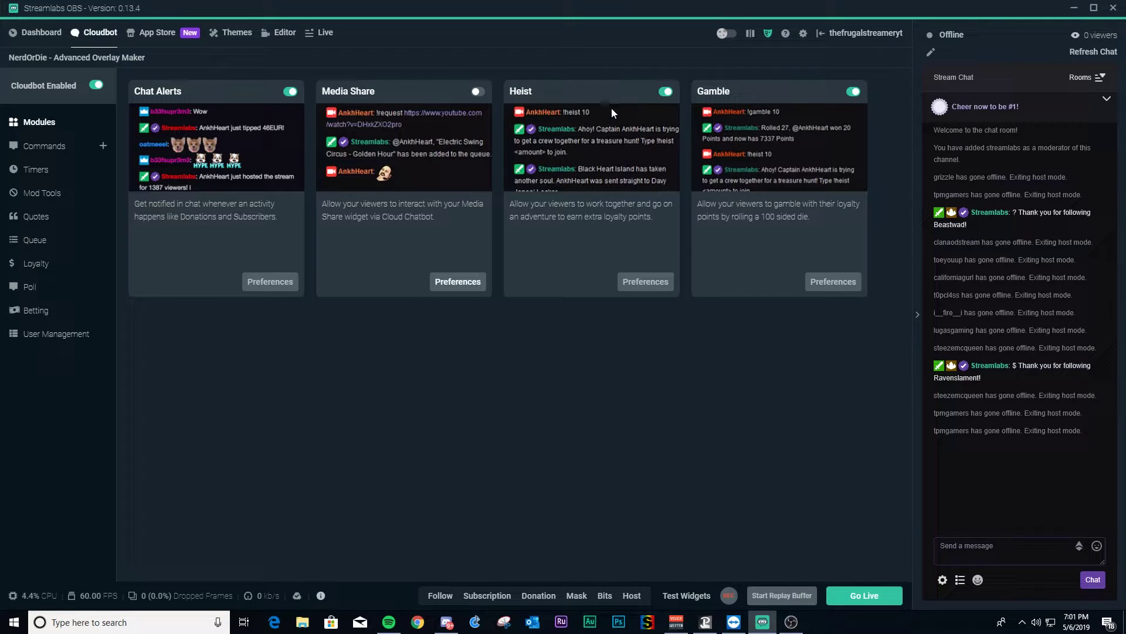
pyautogui.click(647, 283)
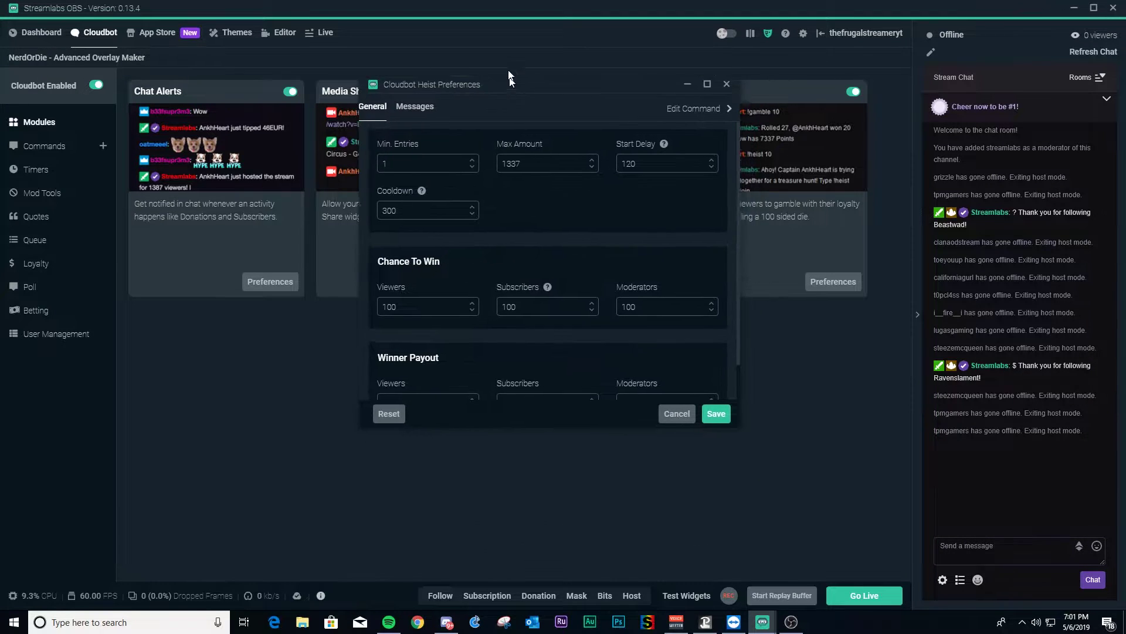
pyautogui.scroll(-1, 575, 154)
pyautogui.scroll(1, 575, 154)
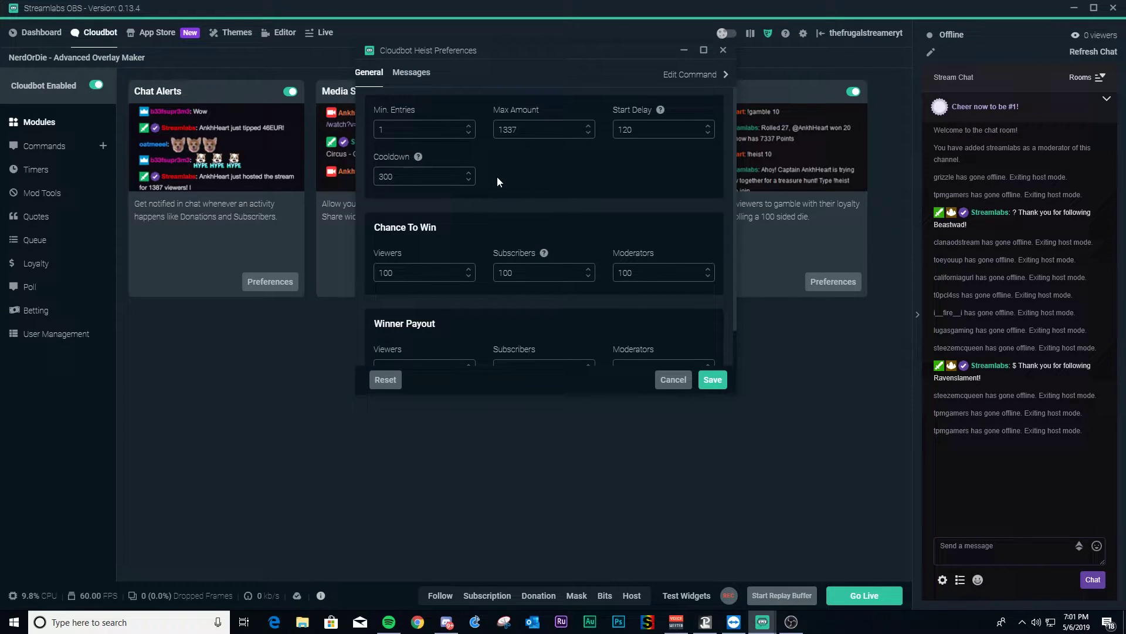
pyautogui.scroll(-1, 498, 182)
pyautogui.scroll(1, 552, 189)
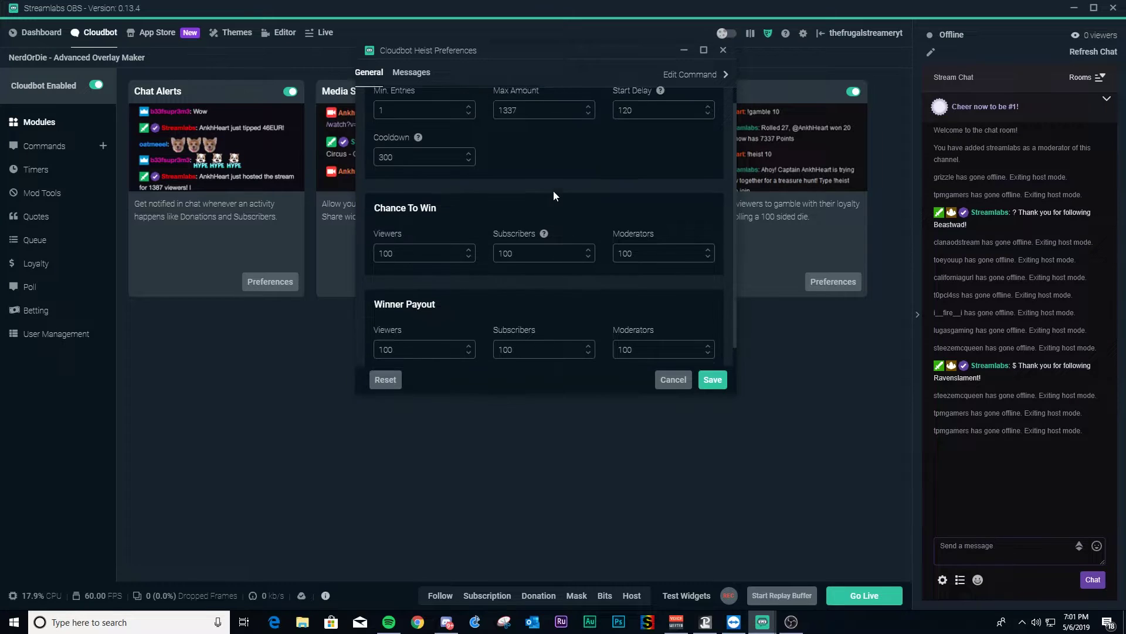
pyautogui.scroll(-1, 569, 202)
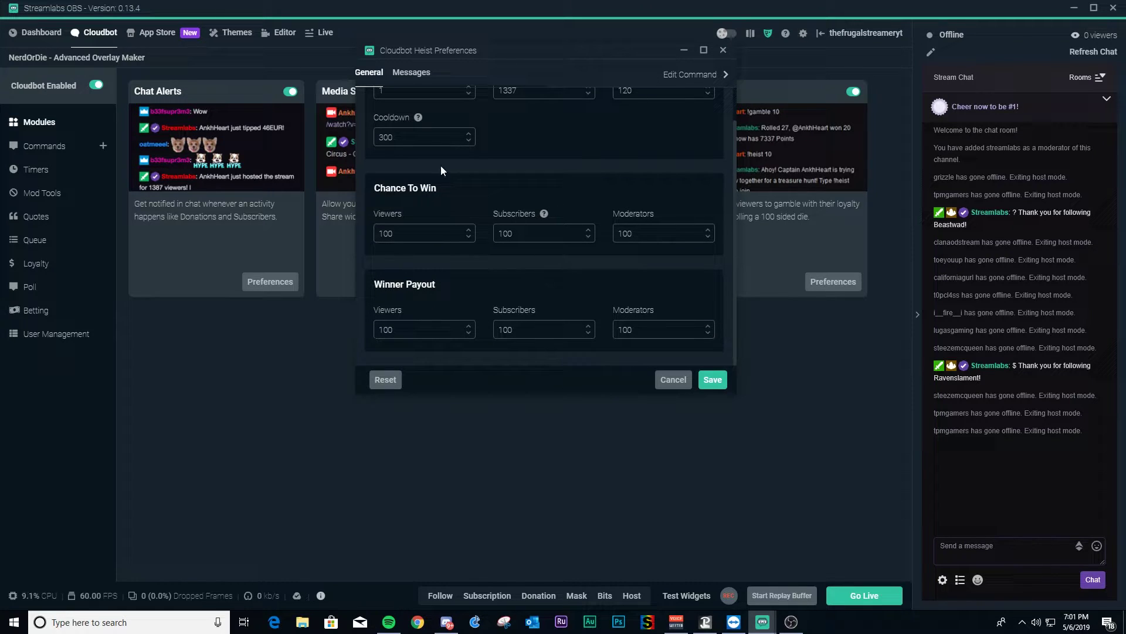
pyautogui.scroll(1, 600, 161)
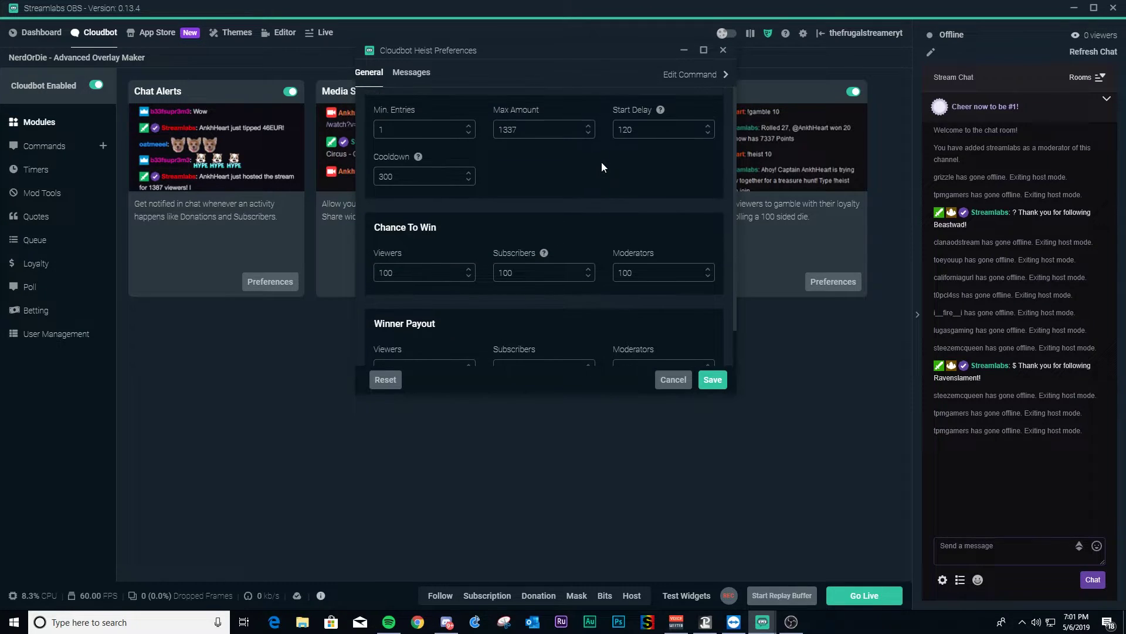
pyautogui.click(722, 50)
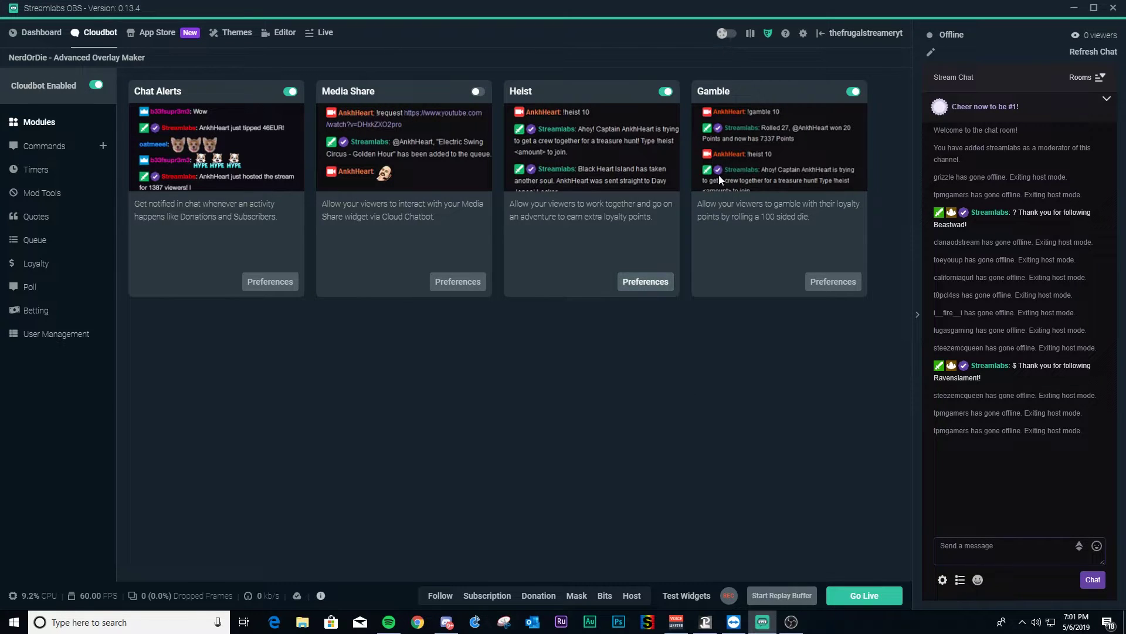
# Check the Gamble preferences (bets 10–10000, multipliers 0, 0, 2, 2, 3) and expand the Commands section
pyautogui.click(833, 282)
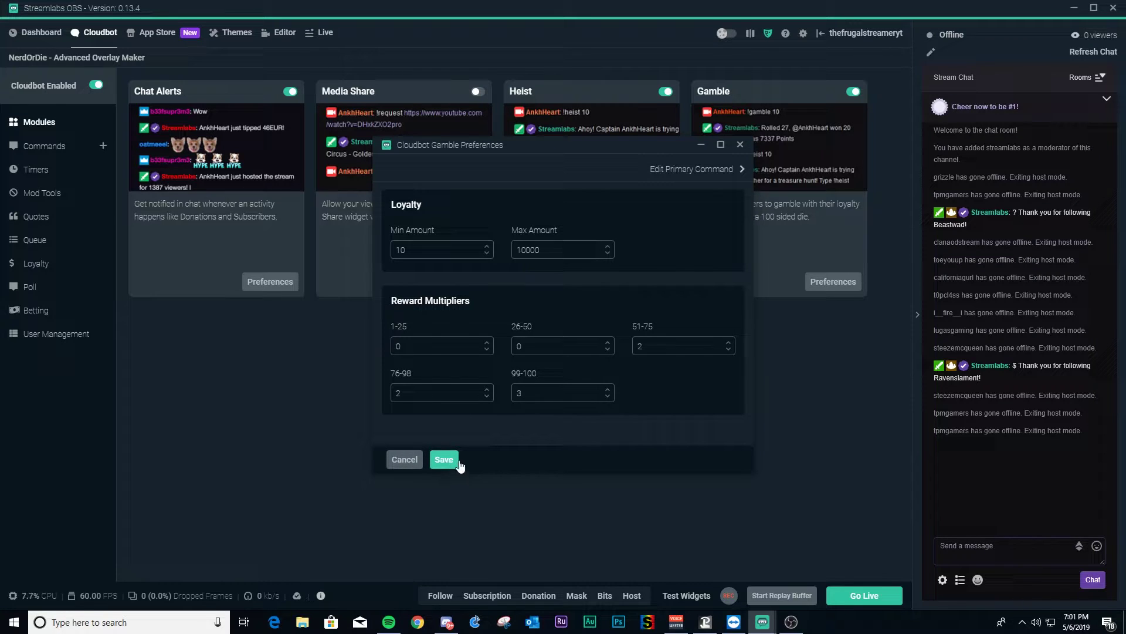
pyautogui.click(741, 145)
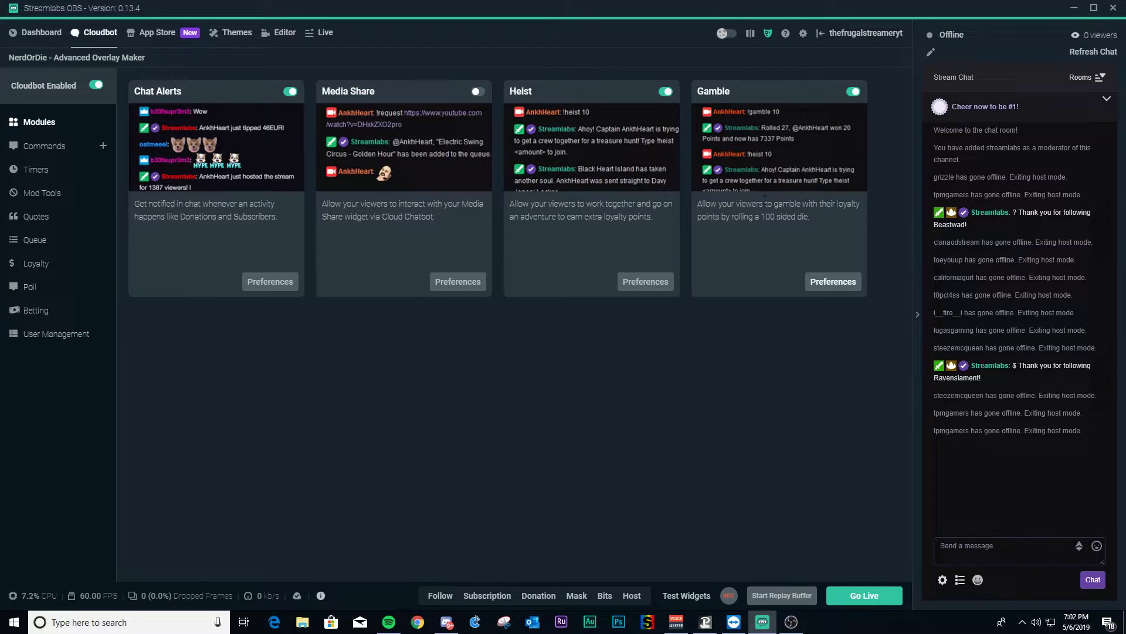
pyautogui.click(50, 154)
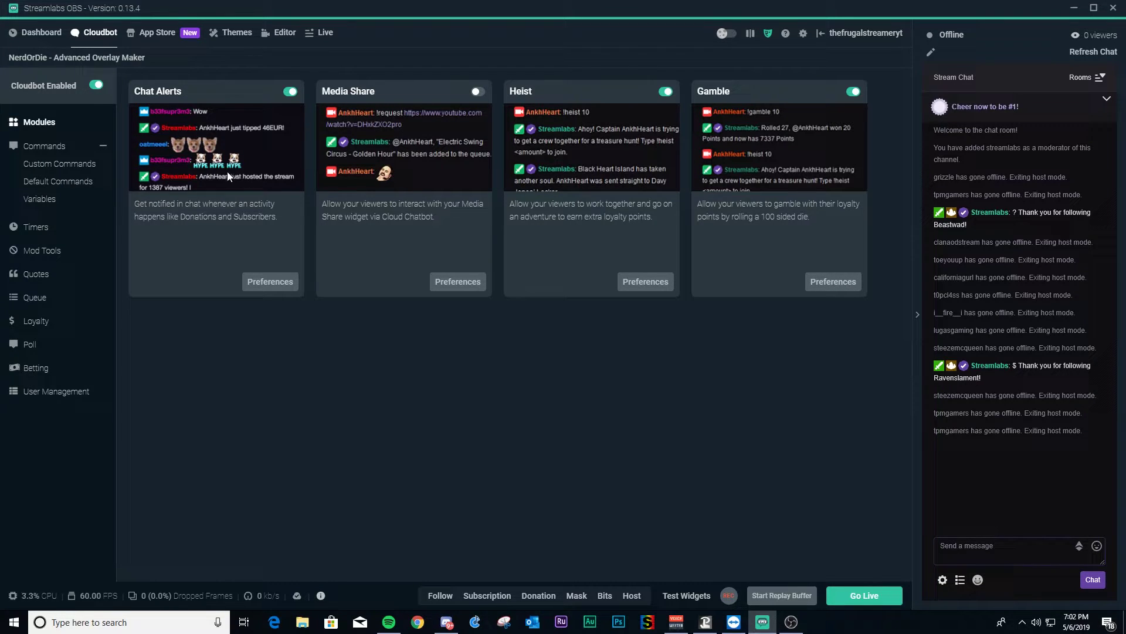
# Look through the Custom Commands, Variables and Default Commands pages
pyautogui.click(59, 165)
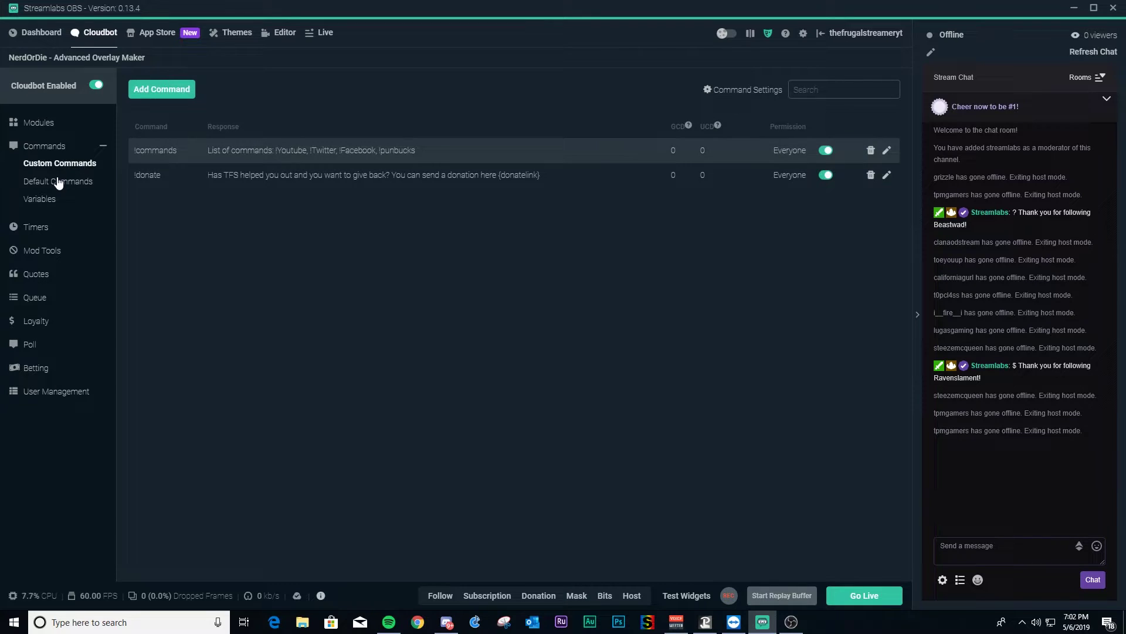
pyautogui.click(56, 182)
pyautogui.click(40, 187)
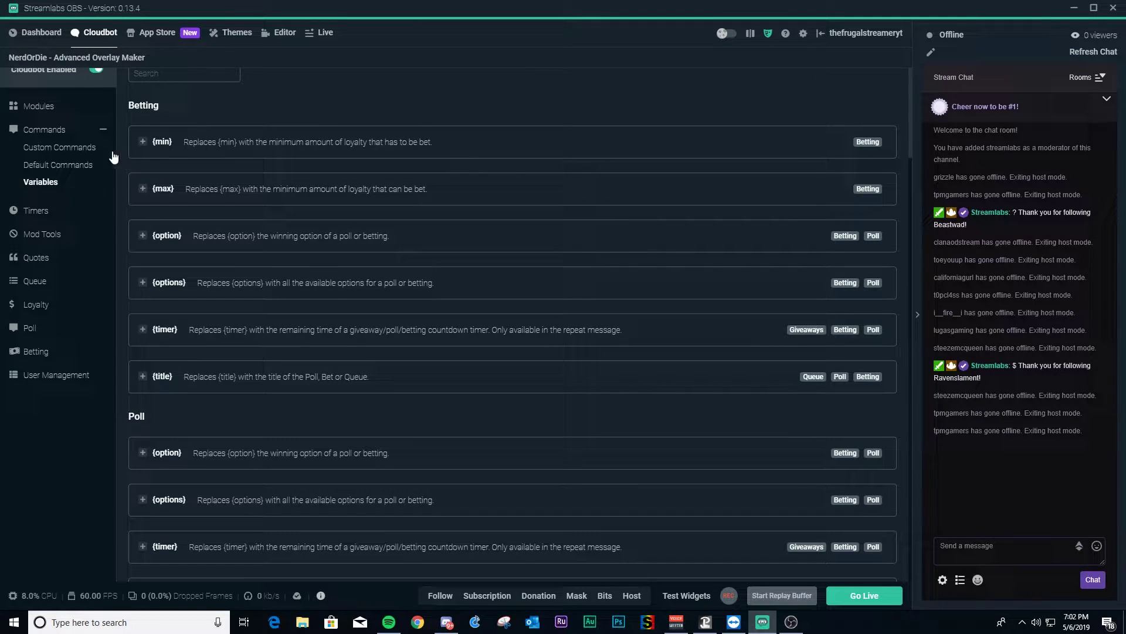
pyautogui.click(61, 167)
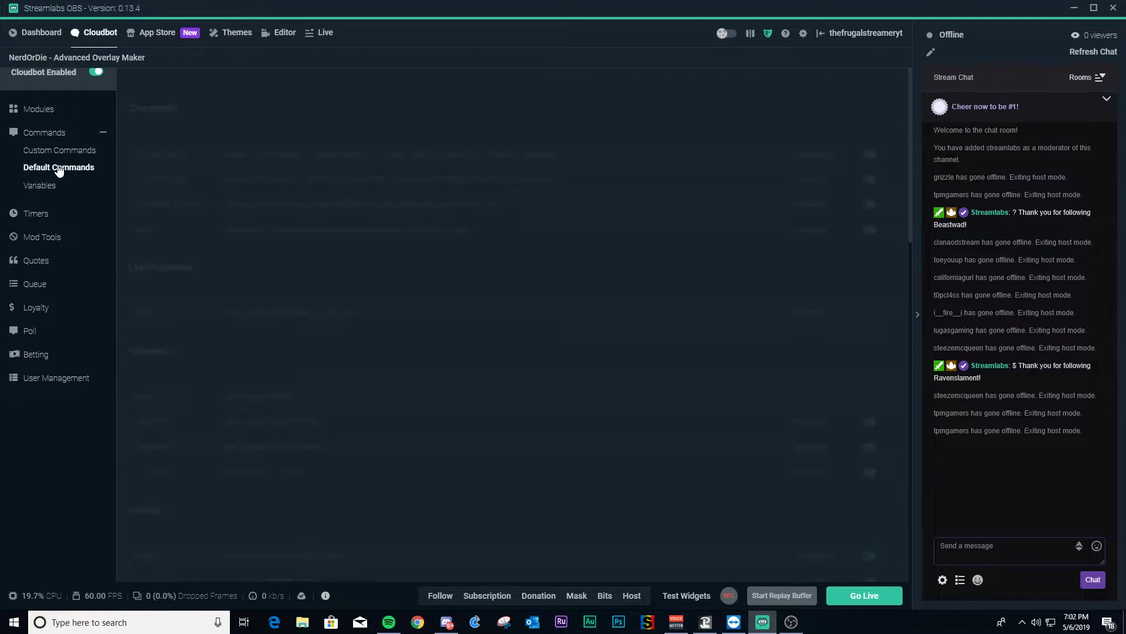
# Inspect the !removecommand settings in the default commands list and cancel without changes
pyautogui.scroll(-4, 440, 199)
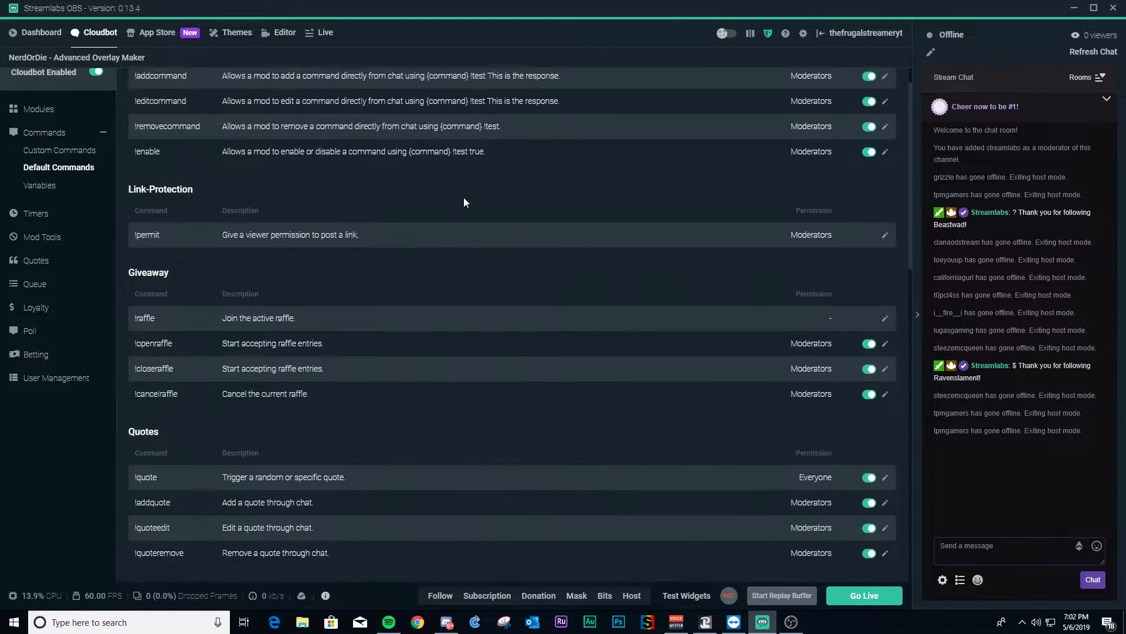
pyautogui.scroll(-8, 471, 198)
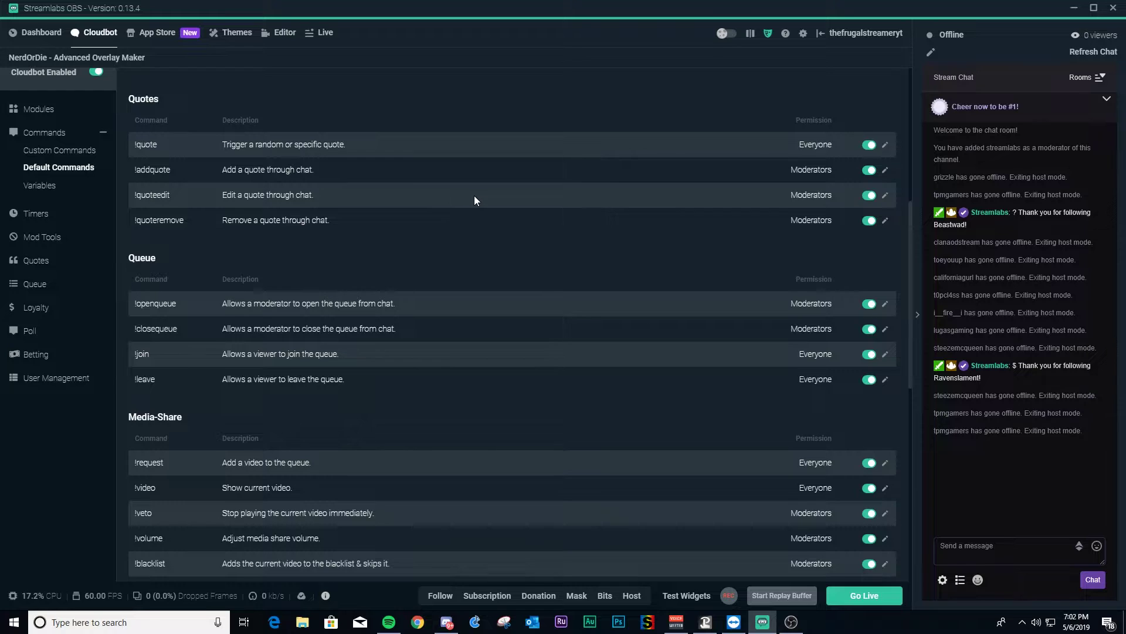
pyautogui.scroll(-2, 478, 204)
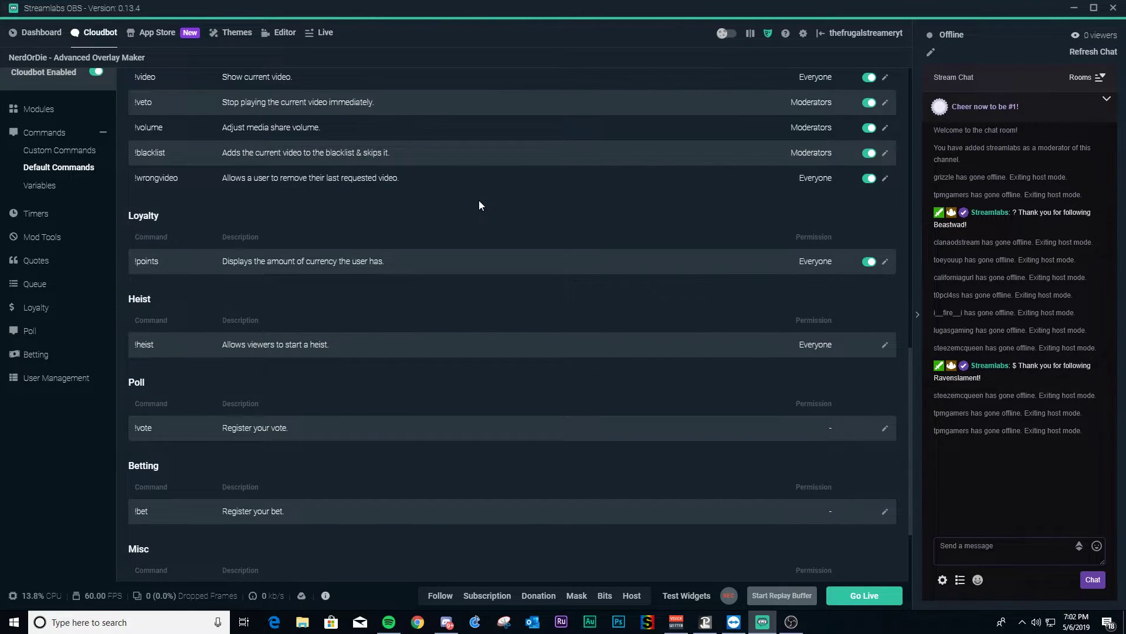
pyautogui.scroll(10, 477, 202)
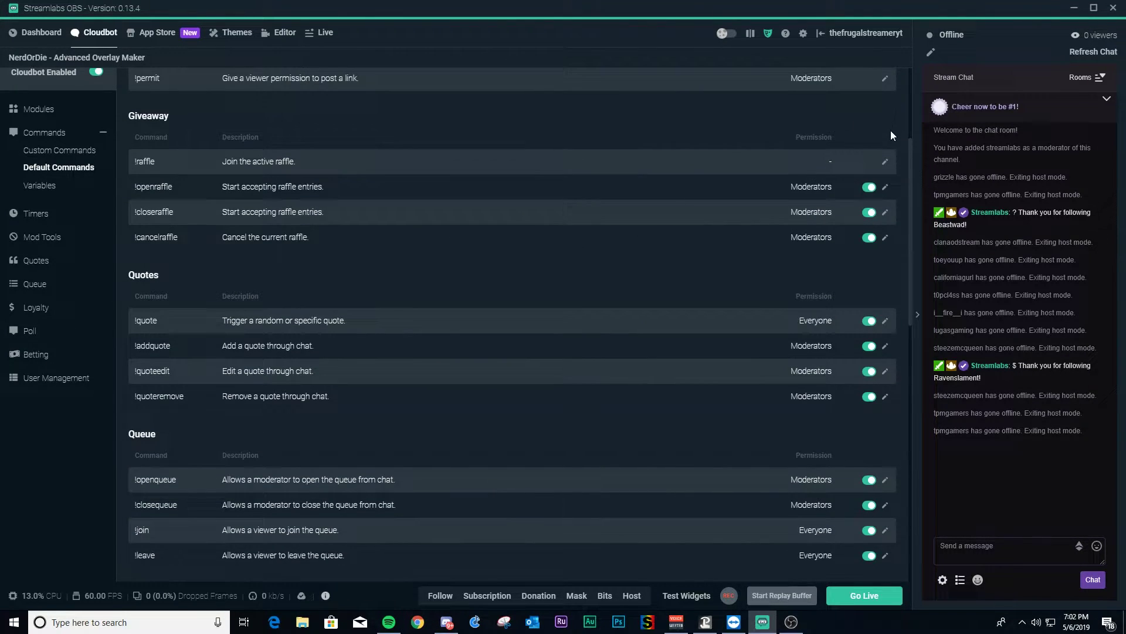
pyautogui.scroll(2, 890, 133)
pyautogui.click(885, 88)
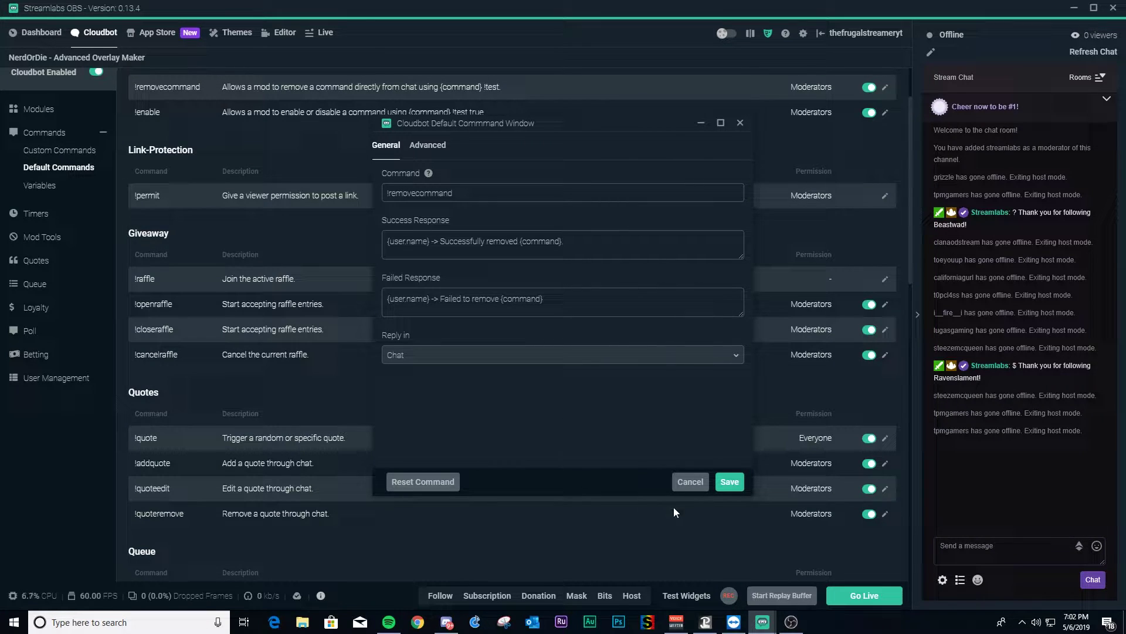
pyautogui.click(691, 482)
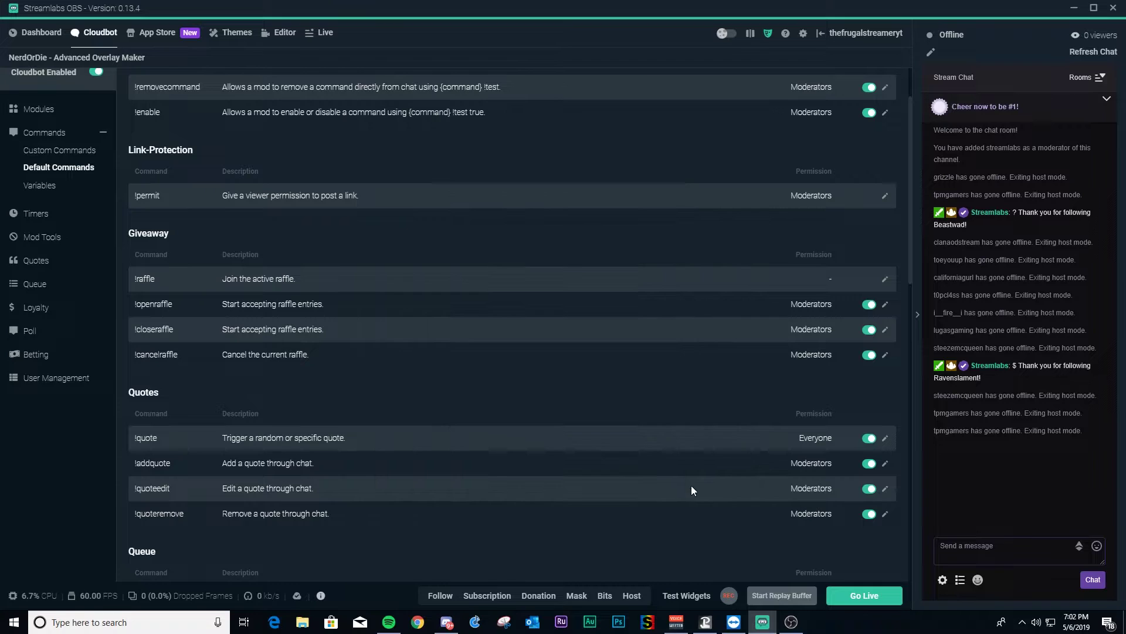
# Inspect the !points command settings and cancel without changes
pyautogui.scroll(2, 463, 205)
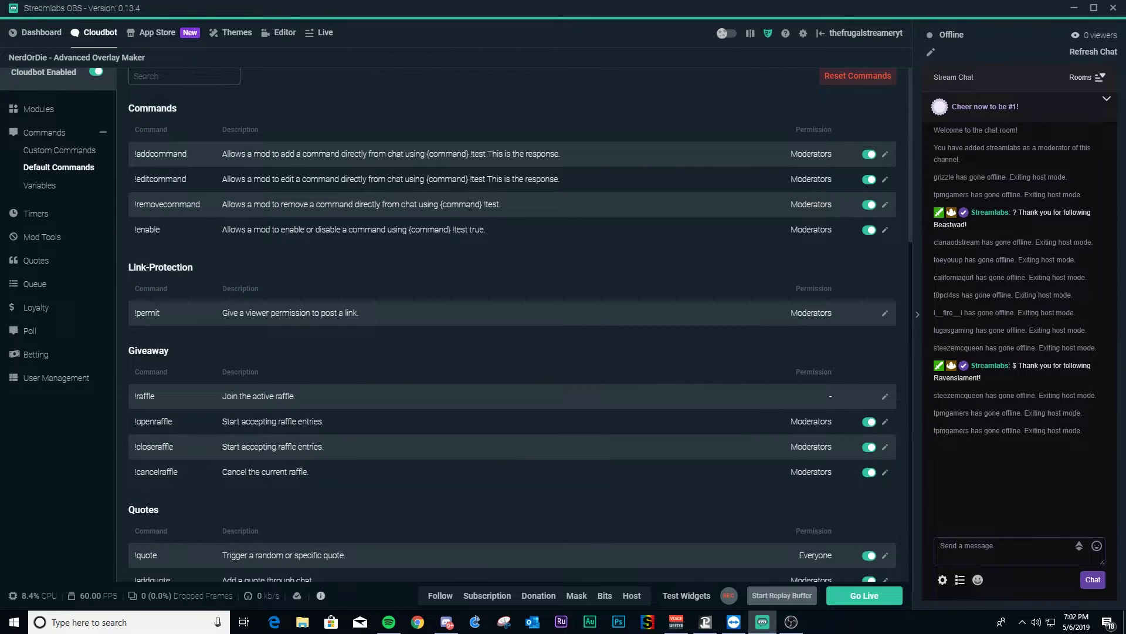
pyautogui.scroll(-3, 471, 207)
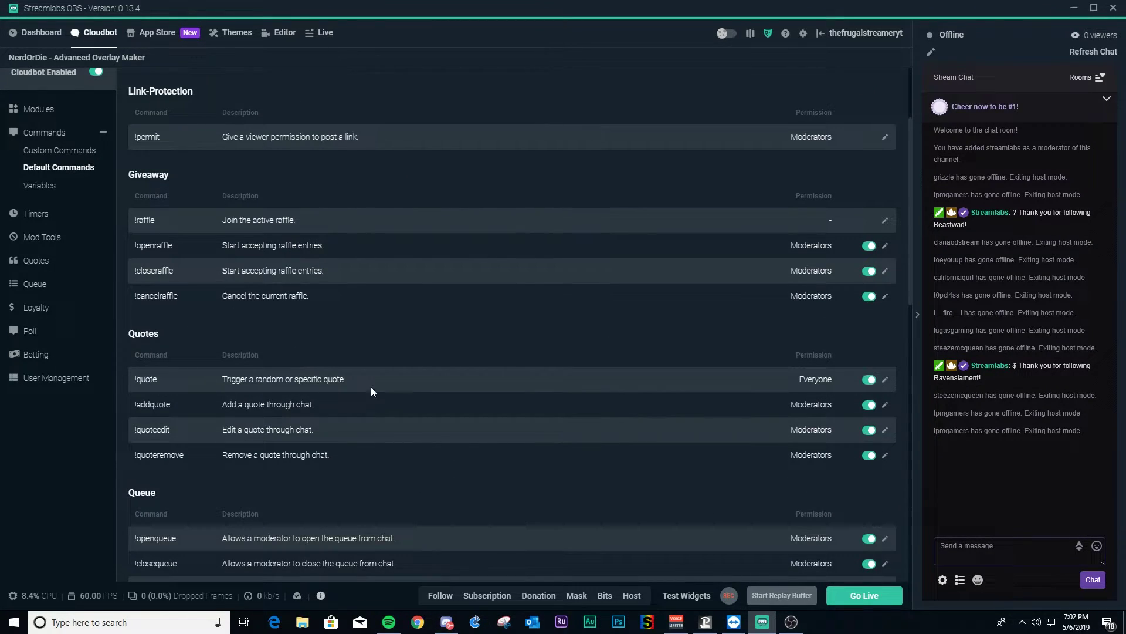
pyautogui.scroll(-2, 418, 359)
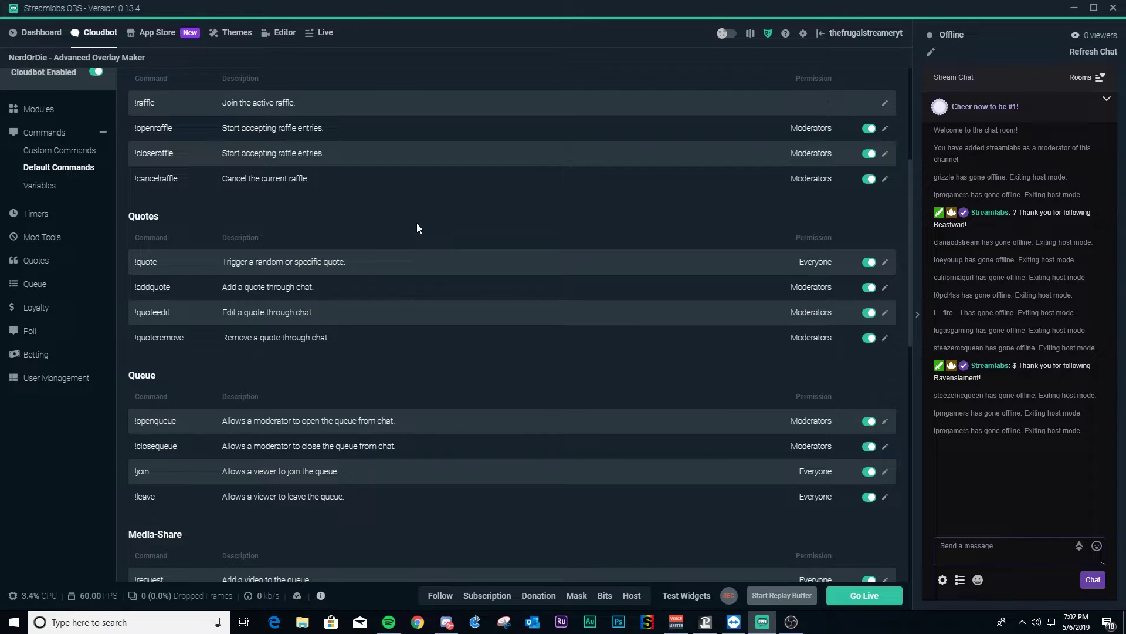
pyautogui.scroll(1, 416, 227)
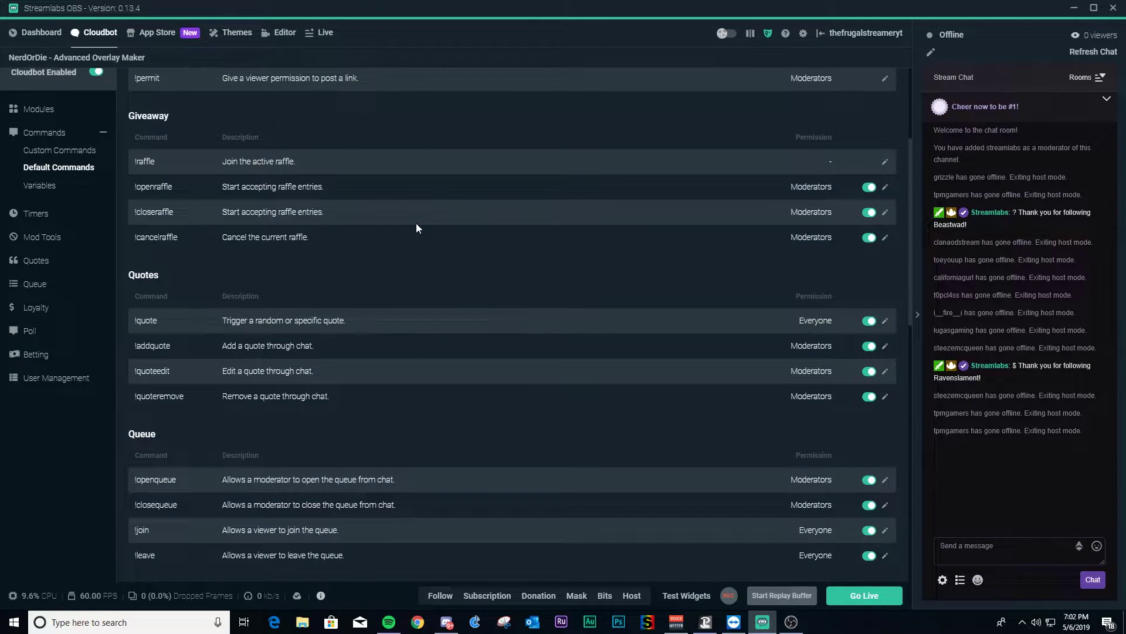
pyautogui.scroll(-1, 416, 228)
pyautogui.scroll(-7, 413, 230)
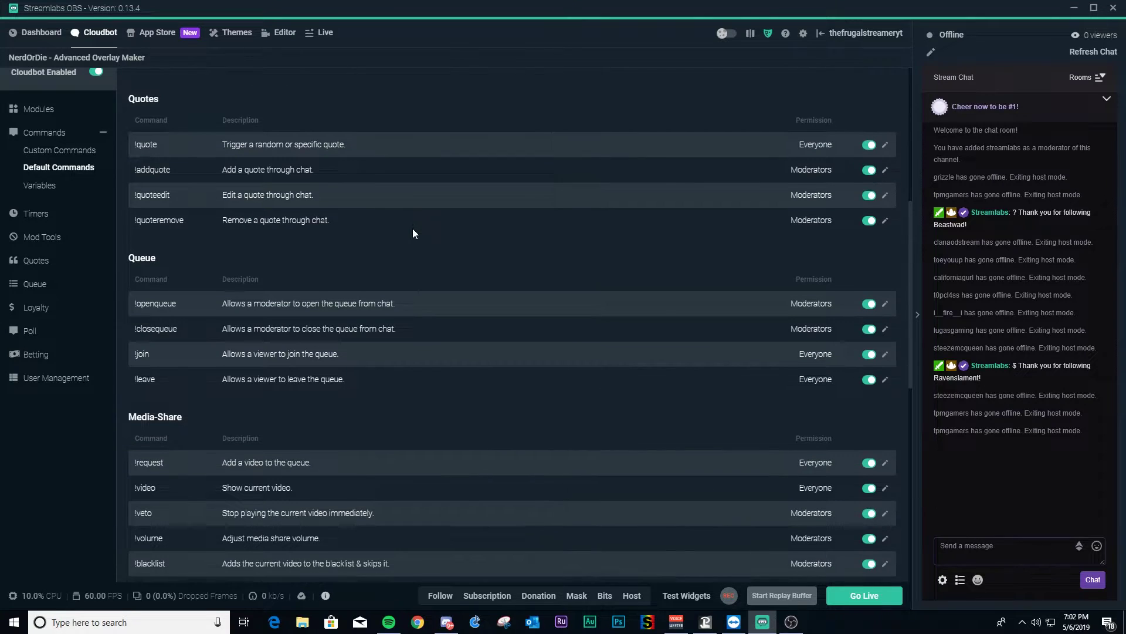
pyautogui.scroll(-2, 413, 233)
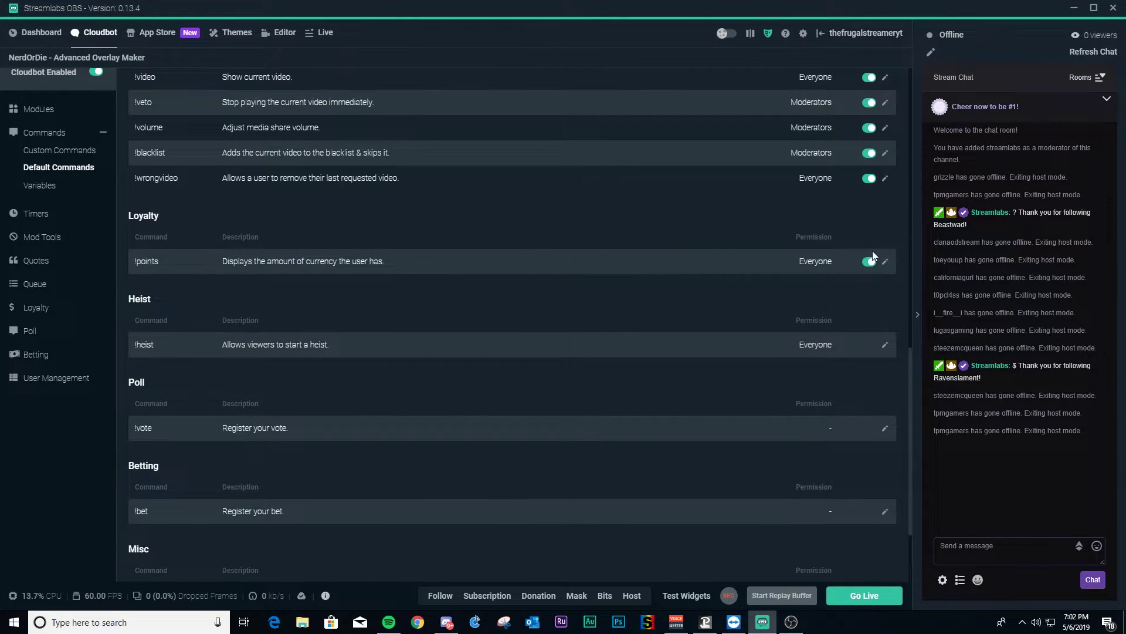
pyautogui.click(886, 262)
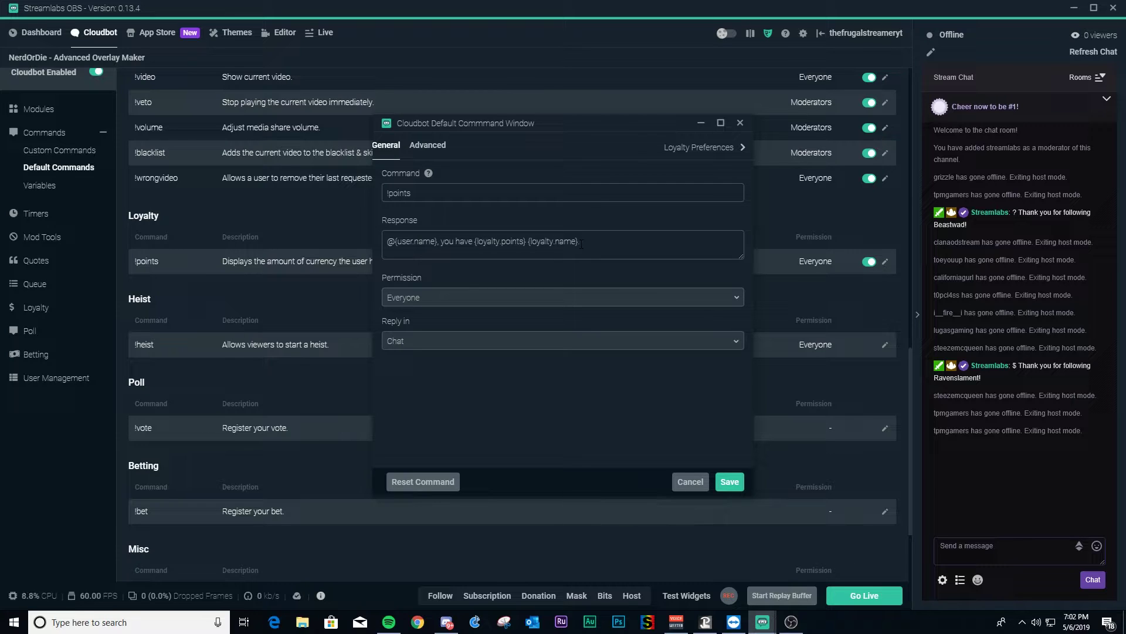
pyautogui.click(689, 481)
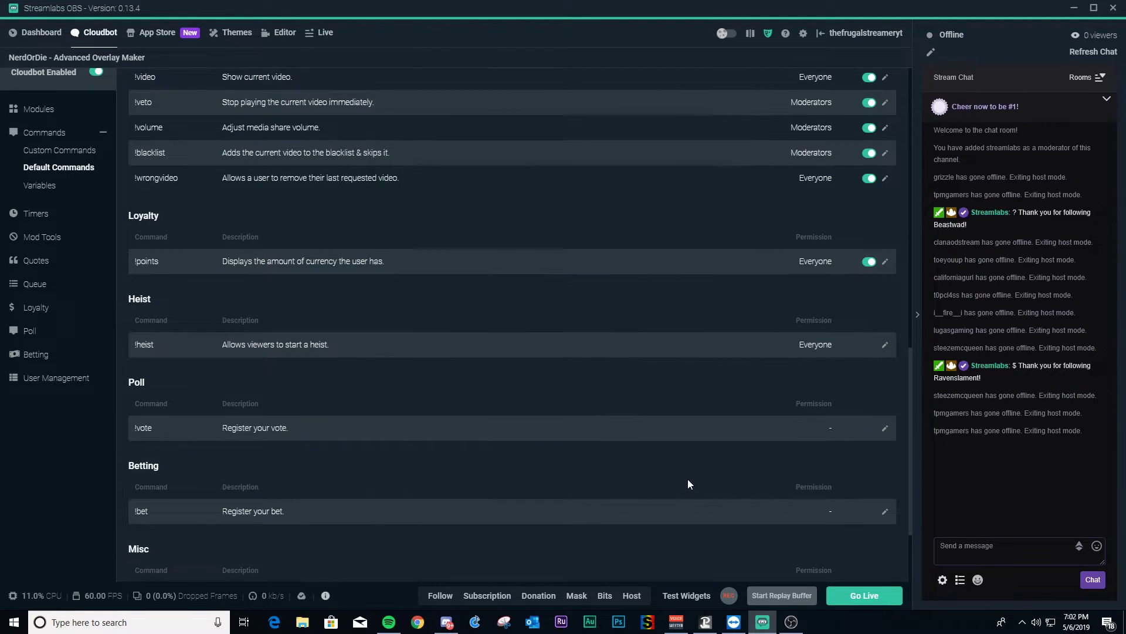
pyautogui.scroll(-2, 548, 390)
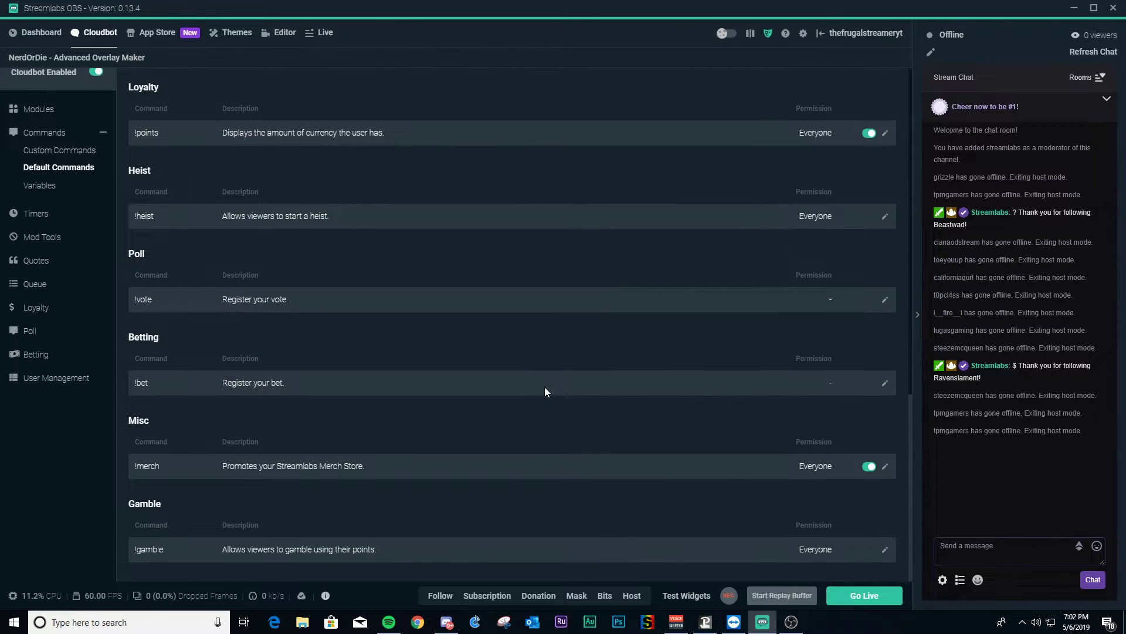
pyautogui.scroll(15, 544, 386)
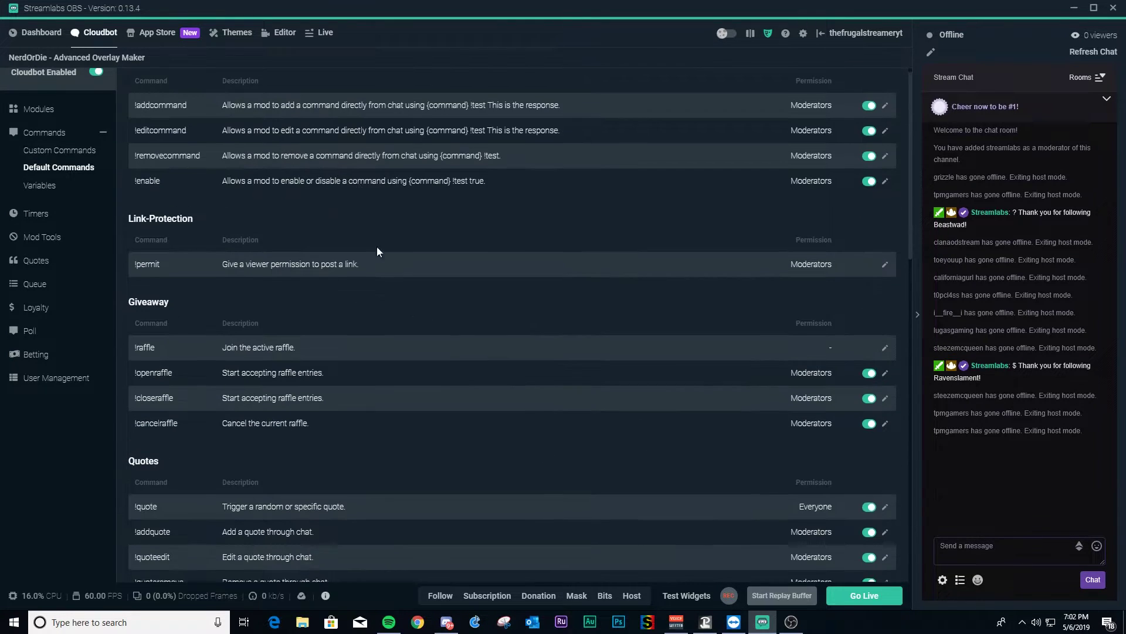
# Go from Custom Commands to the Timers list with Youtube, Twitter and TwitchPrime timers
pyautogui.click(59, 150)
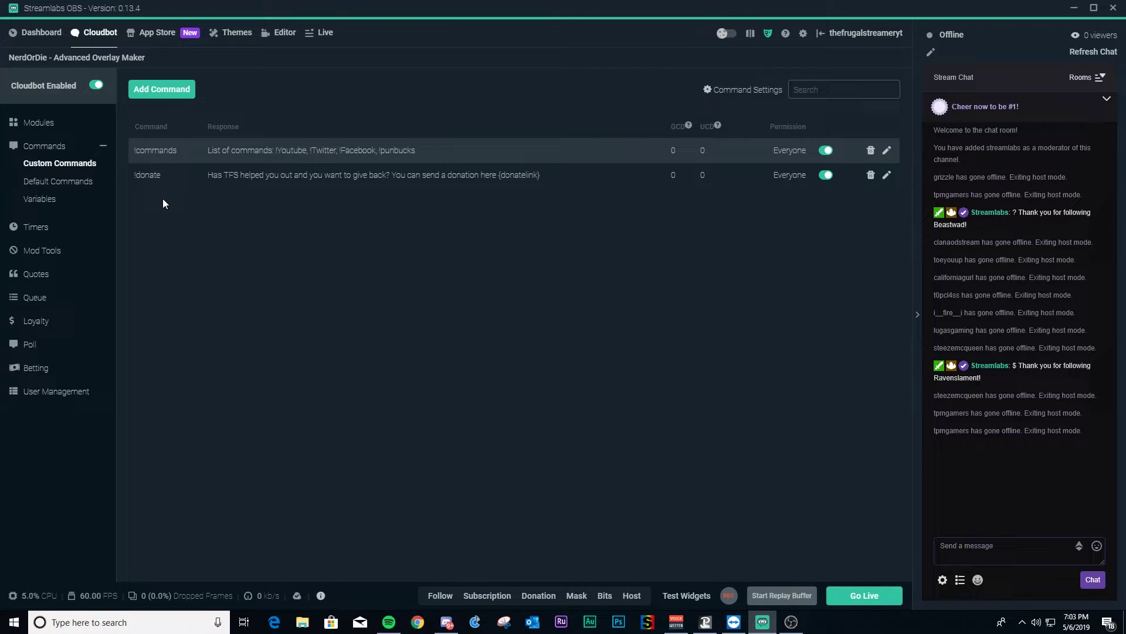
pyautogui.click(38, 227)
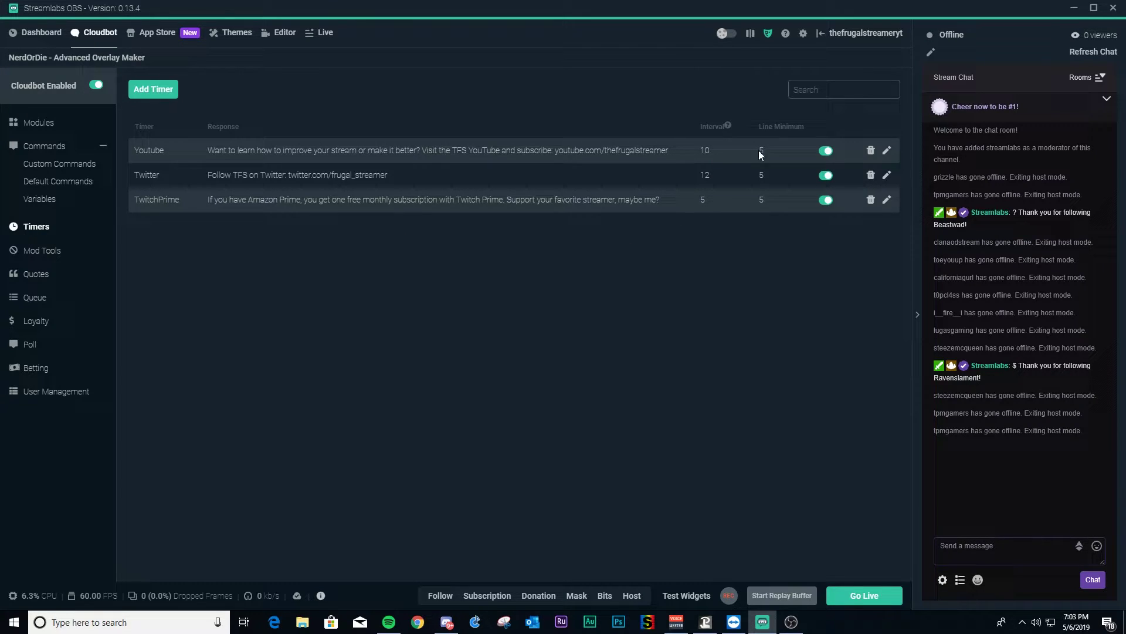
# Open the Youtube timer's settings and save them
pyautogui.click(887, 150)
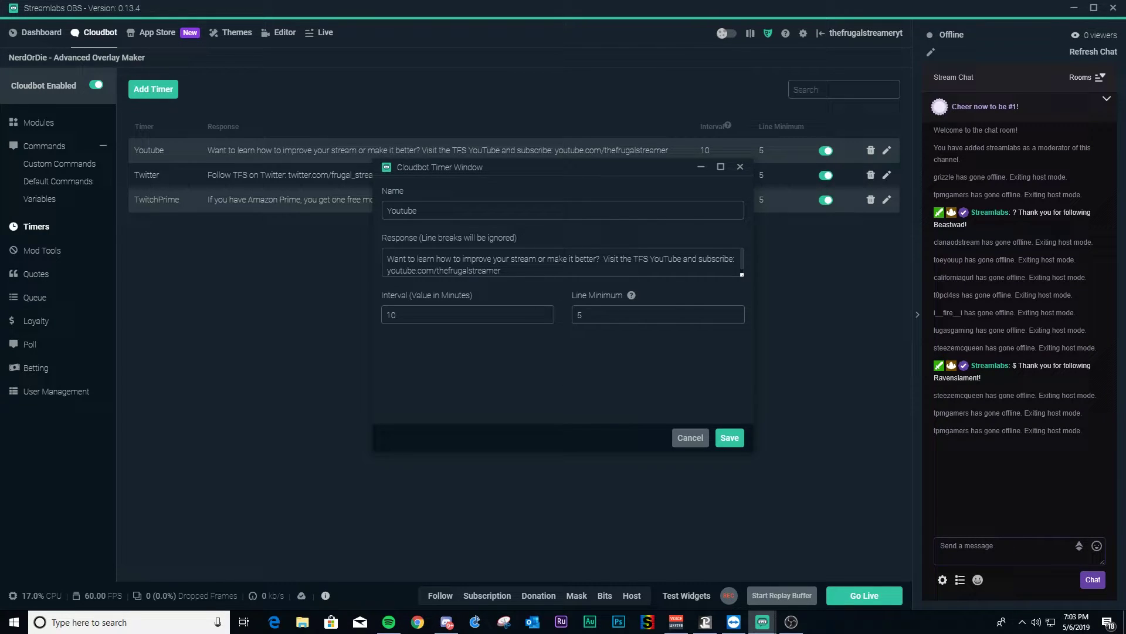
pyautogui.click(731, 439)
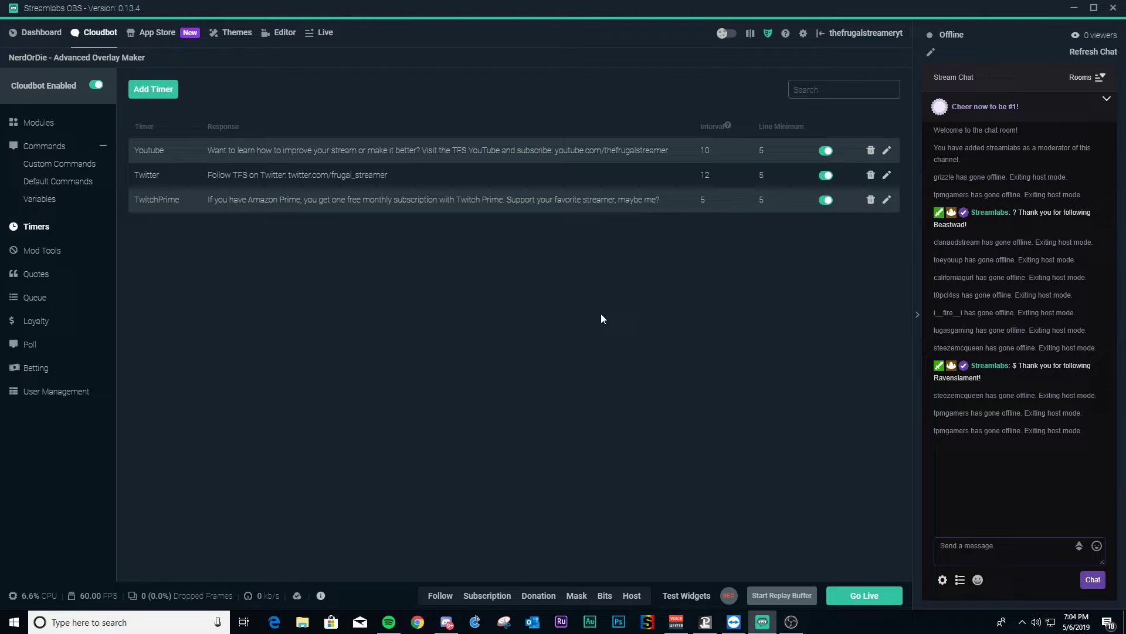
# Review Caps Protection: auto permit None, punishment Purge, advanced caps limits, then cancel without saving
pyautogui.click(34, 251)
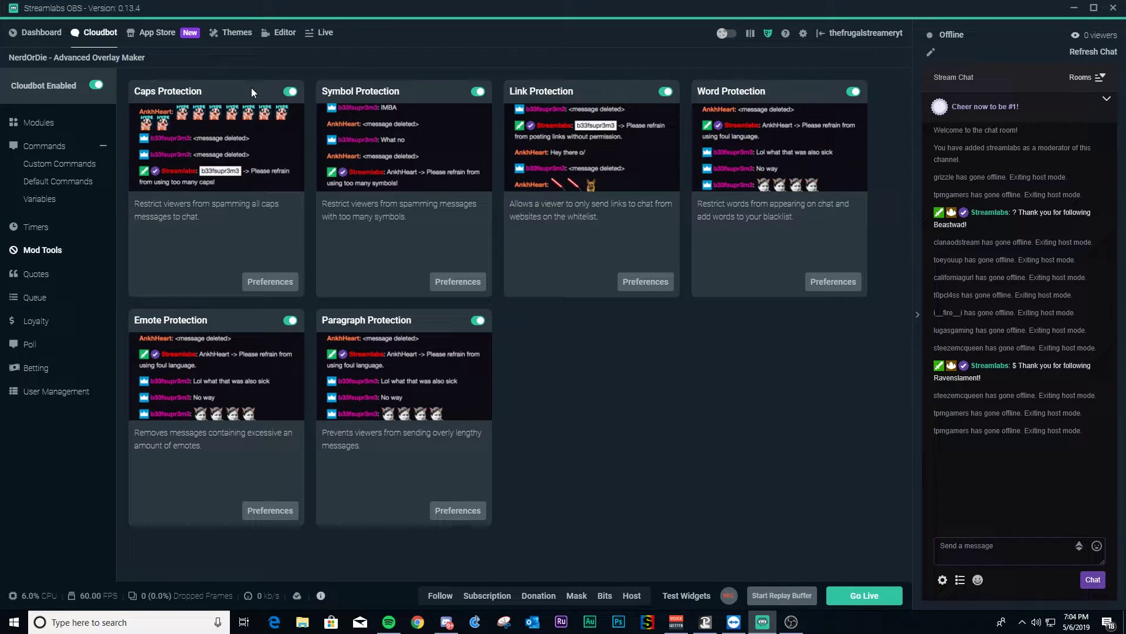
pyautogui.click(252, 281)
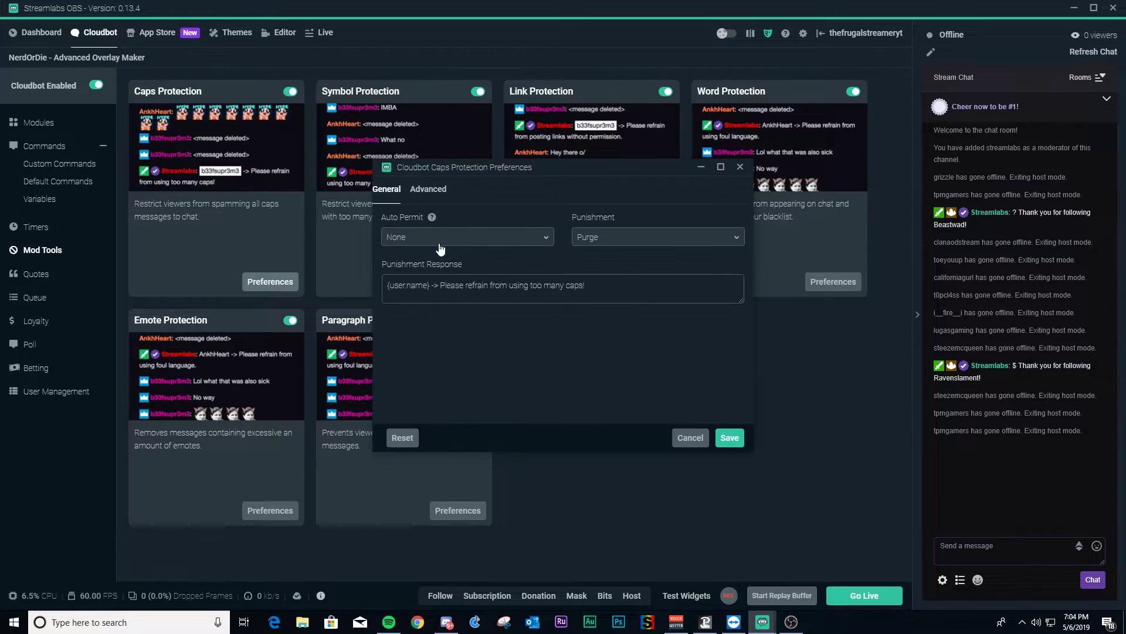
pyautogui.click(536, 241)
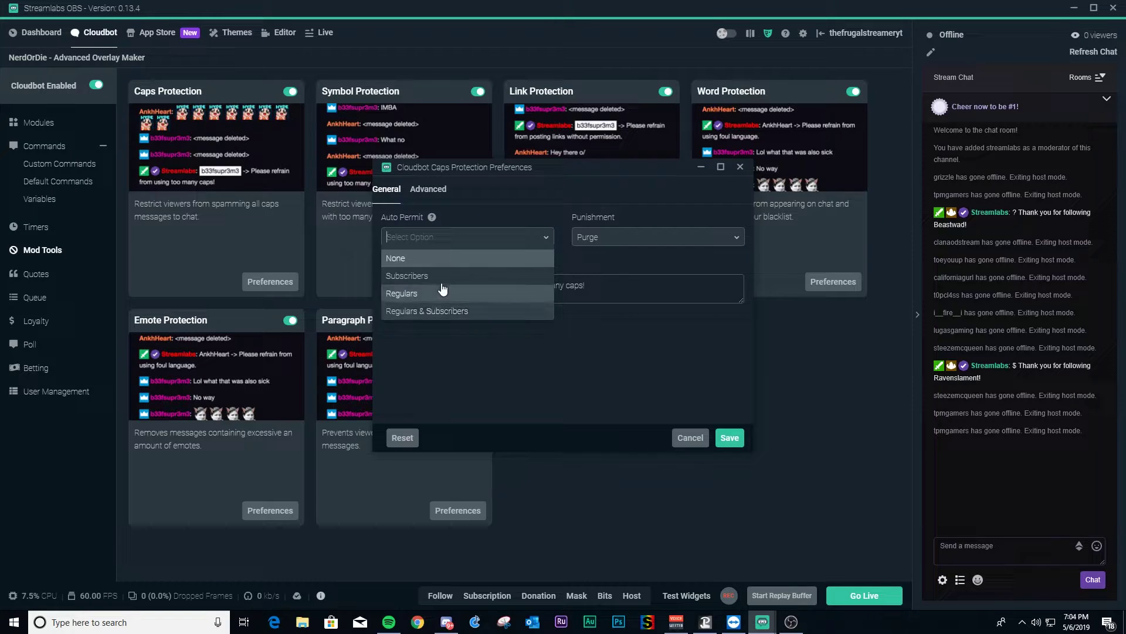
pyautogui.click(610, 188)
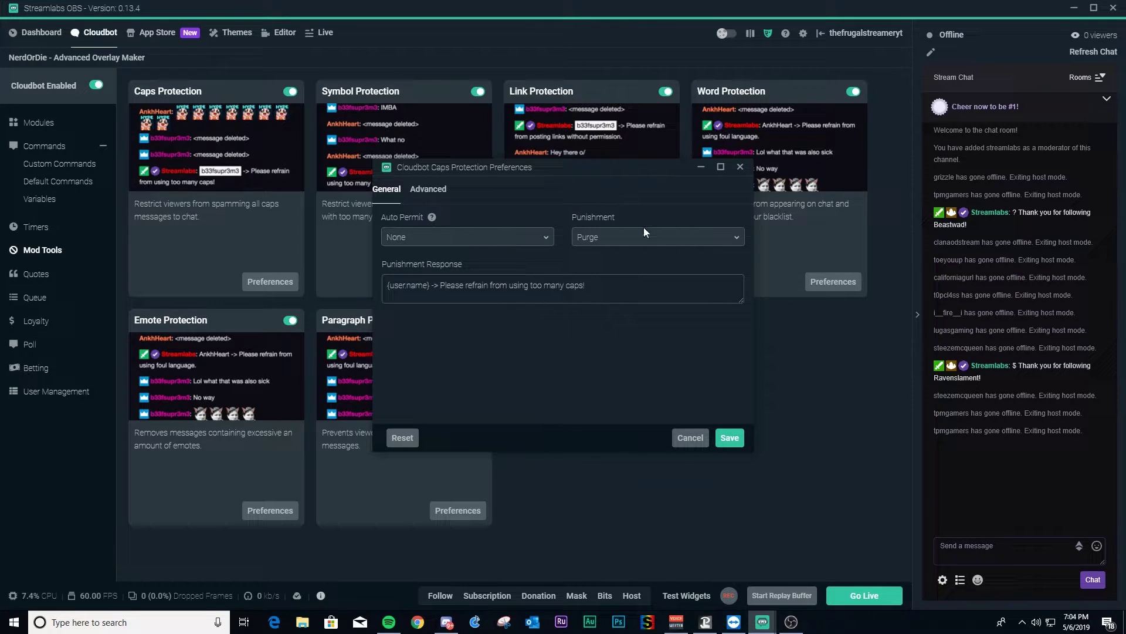
pyautogui.click(687, 240)
pyautogui.press('Return')
pyautogui.click(668, 242)
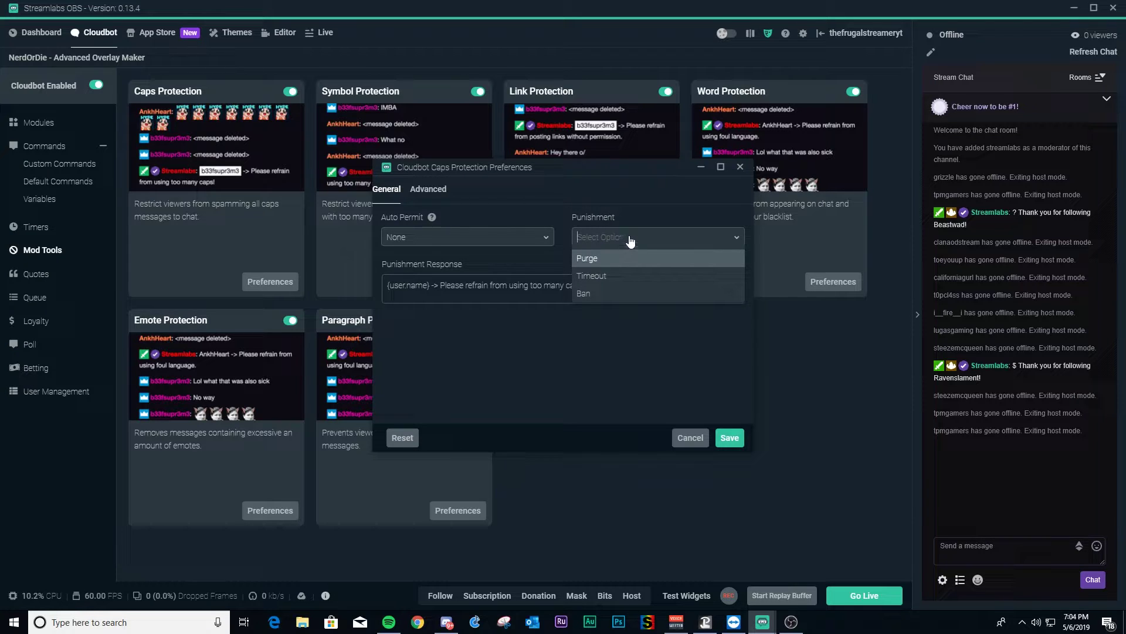
pyautogui.click(646, 196)
pyautogui.click(426, 188)
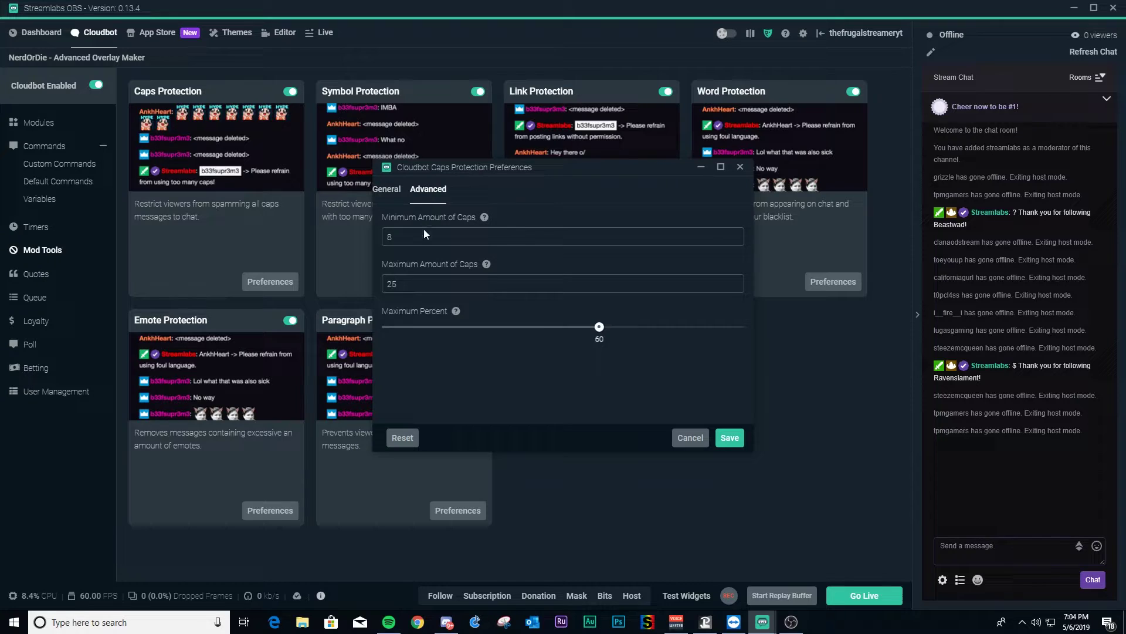
pyautogui.click(400, 235)
pyautogui.click(692, 437)
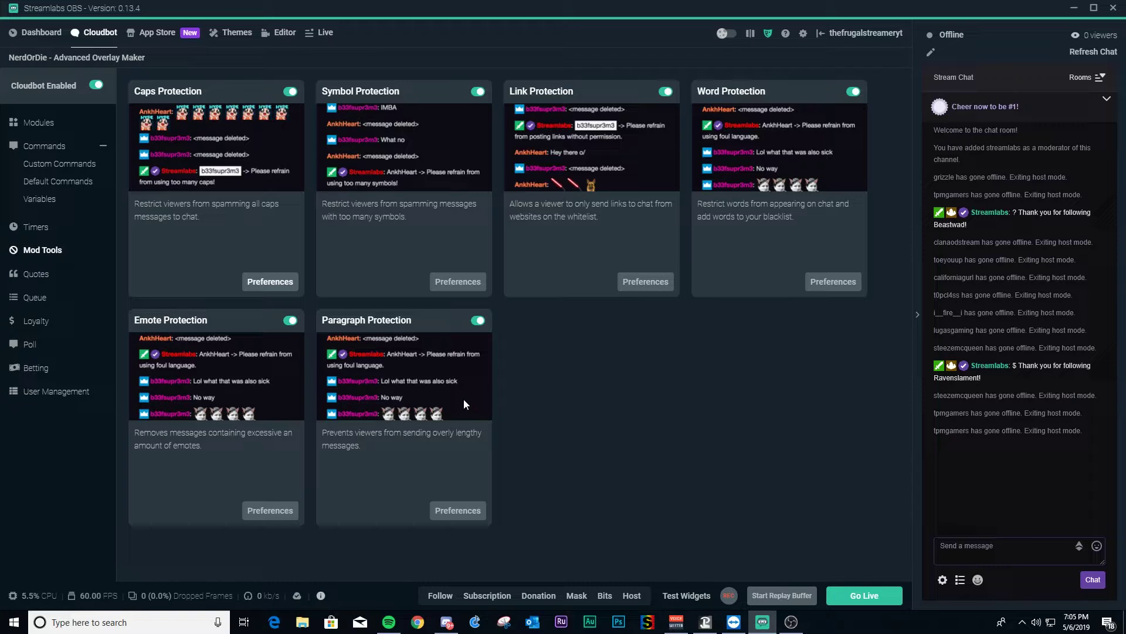
# Check the empty Quotes list, discard a new quote form, then visit the Queue and Loyalty pages
pyautogui.click(44, 278)
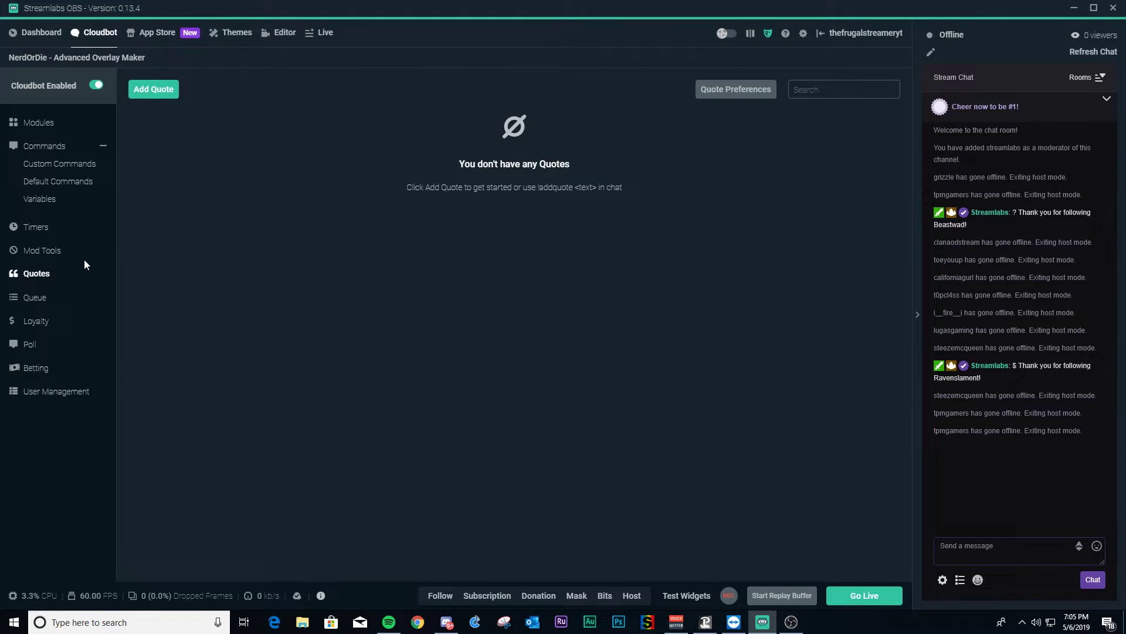
pyautogui.click(167, 90)
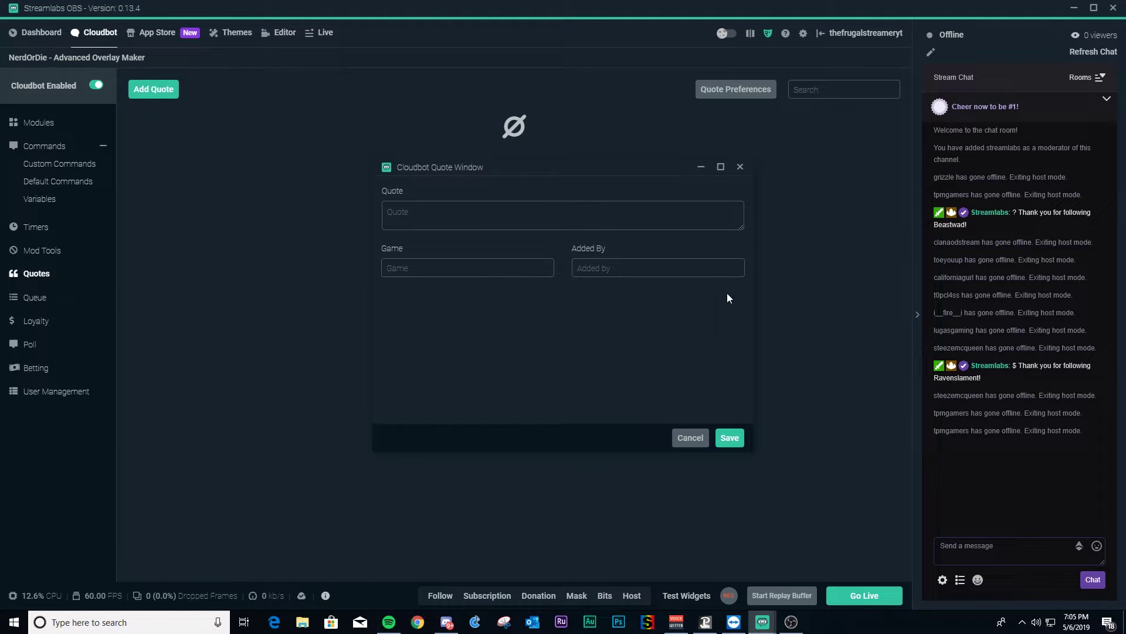
pyautogui.click(689, 438)
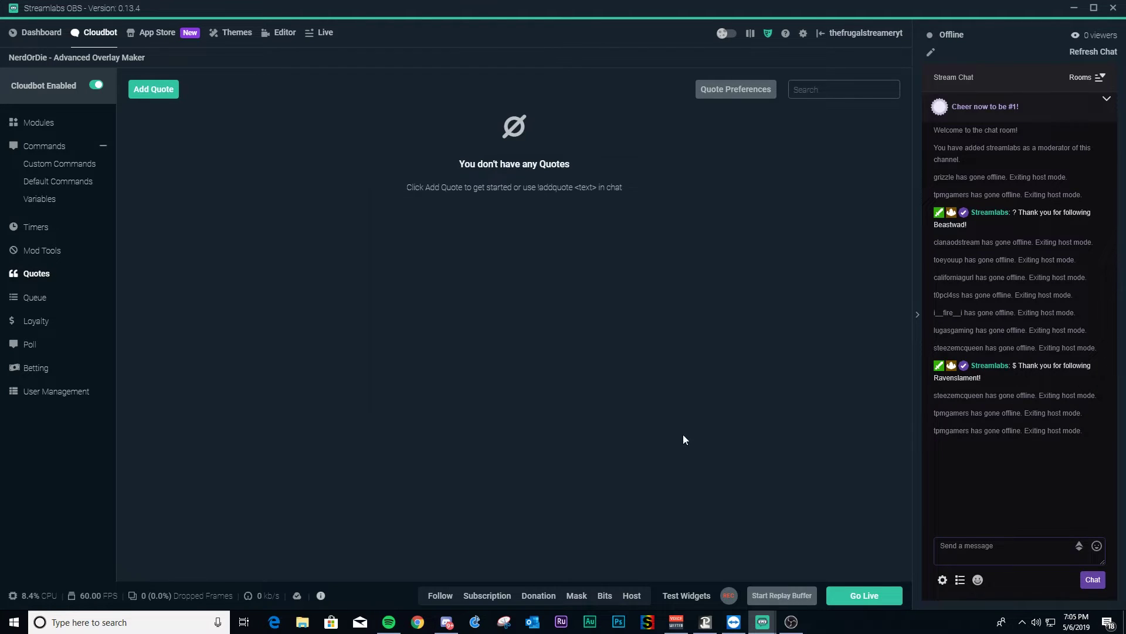
pyautogui.click(32, 298)
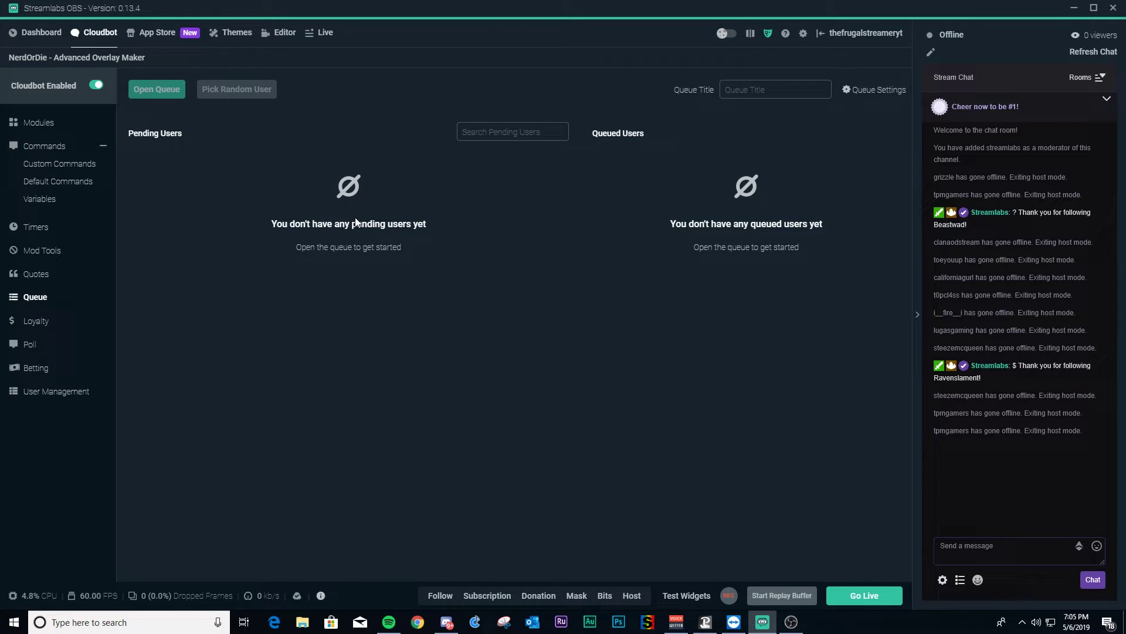
pyautogui.click(41, 322)
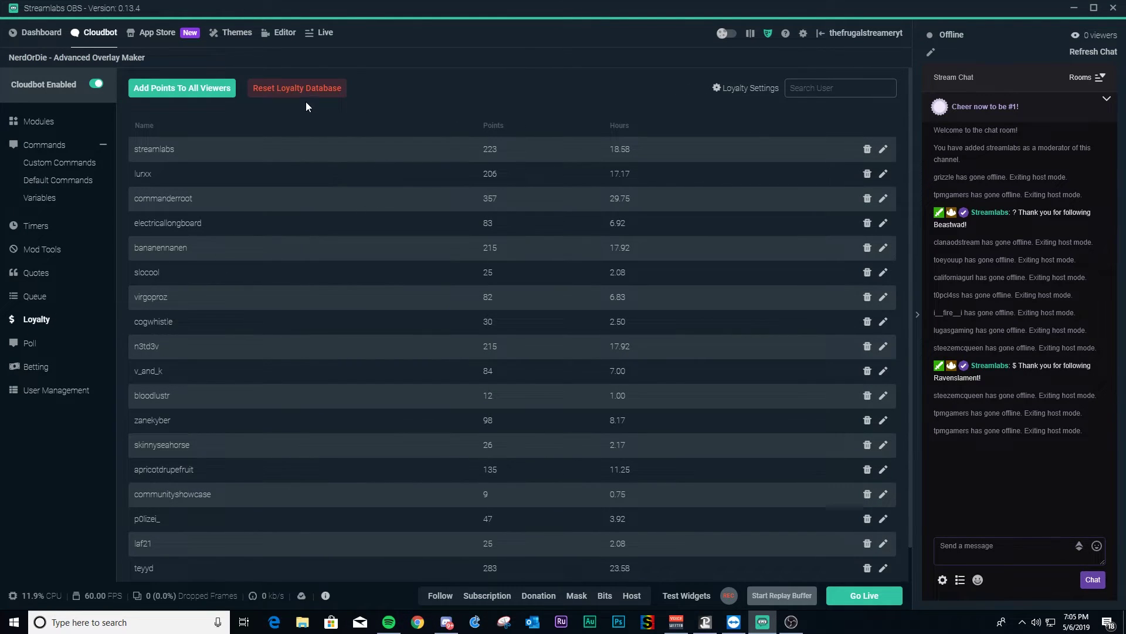
# Review Loyalty Preferences: Points name, 5-minute interval, event payouts and import options, then open Poll
pyautogui.click(717, 90)
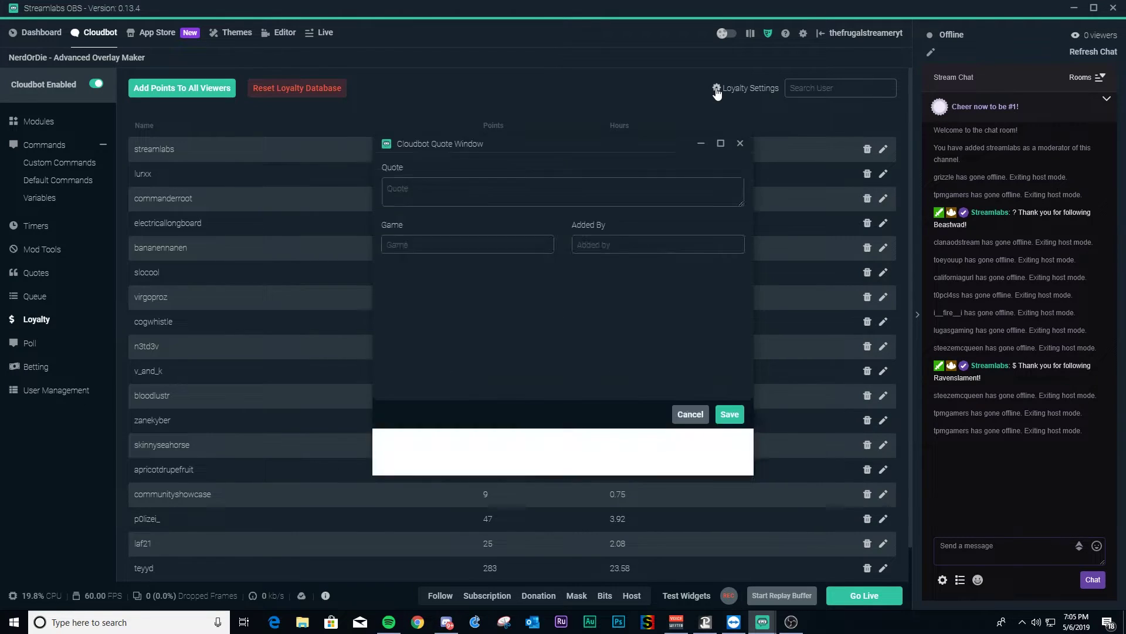
pyautogui.moveTo(585, 141); pyautogui.dragTo(544, 121)
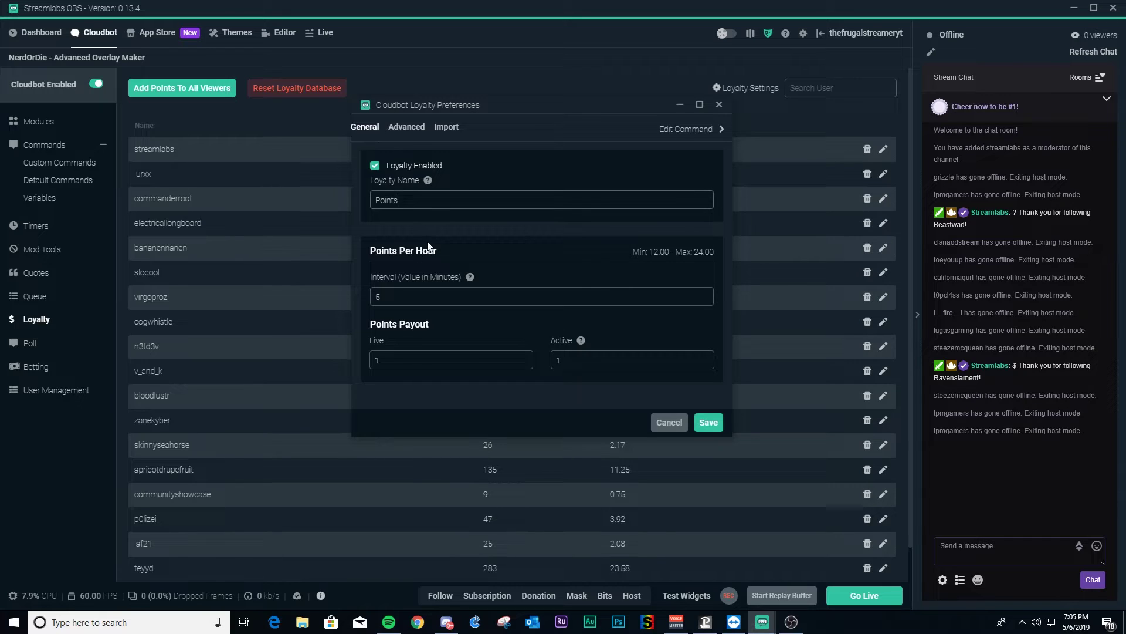
pyautogui.doubleClick(423, 199)
pyautogui.click(456, 199)
pyautogui.click(379, 297)
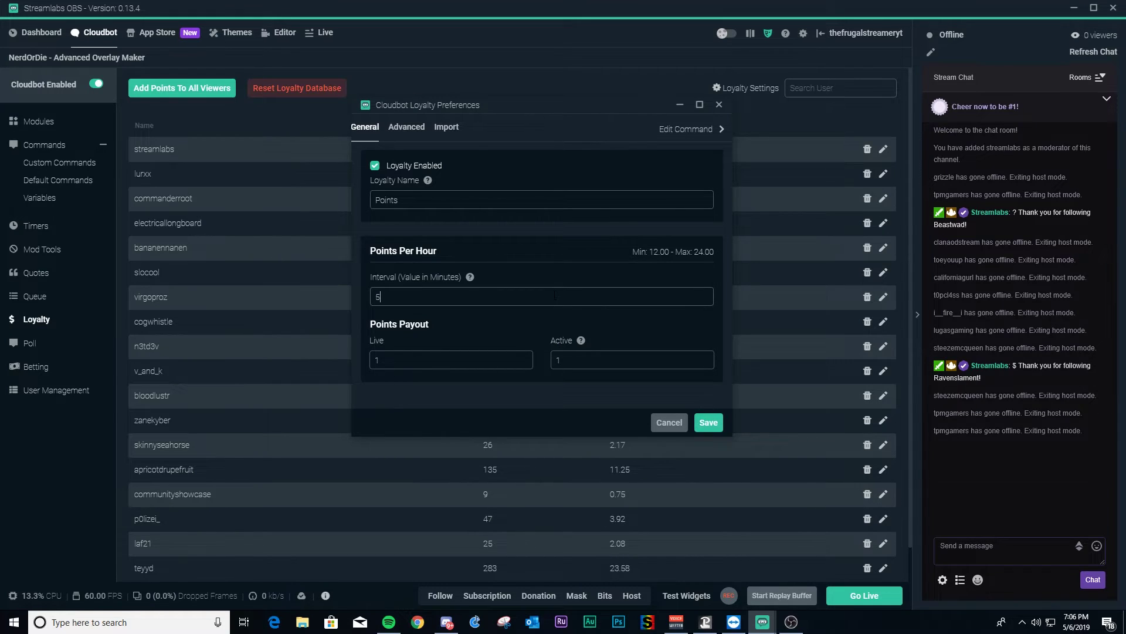
pyautogui.click(407, 127)
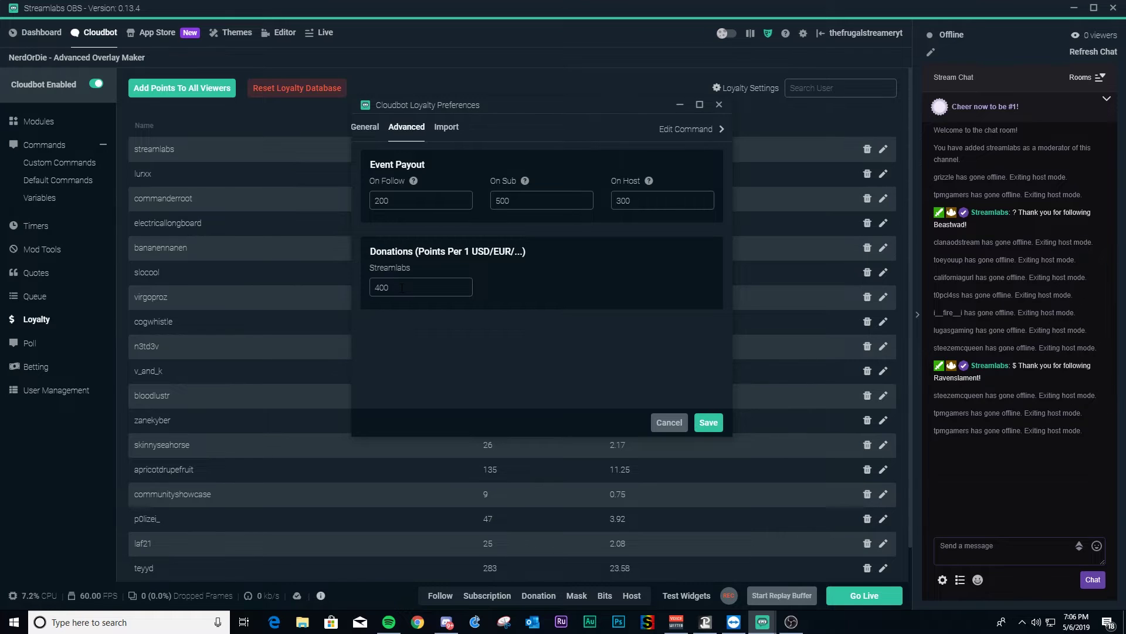
pyautogui.click(459, 126)
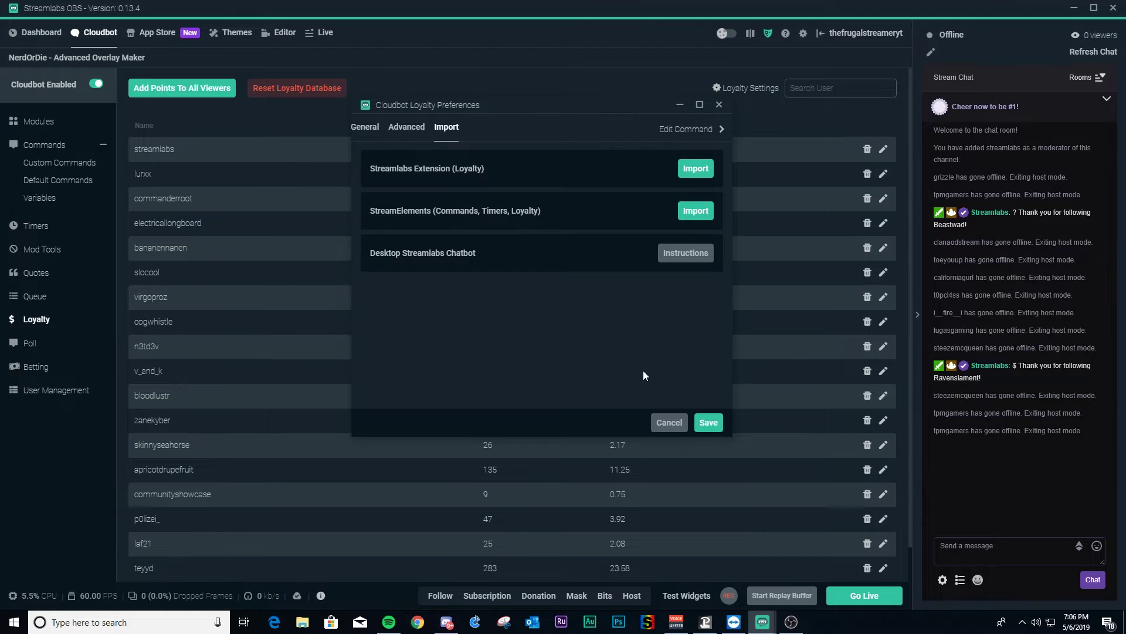
pyautogui.click(31, 351)
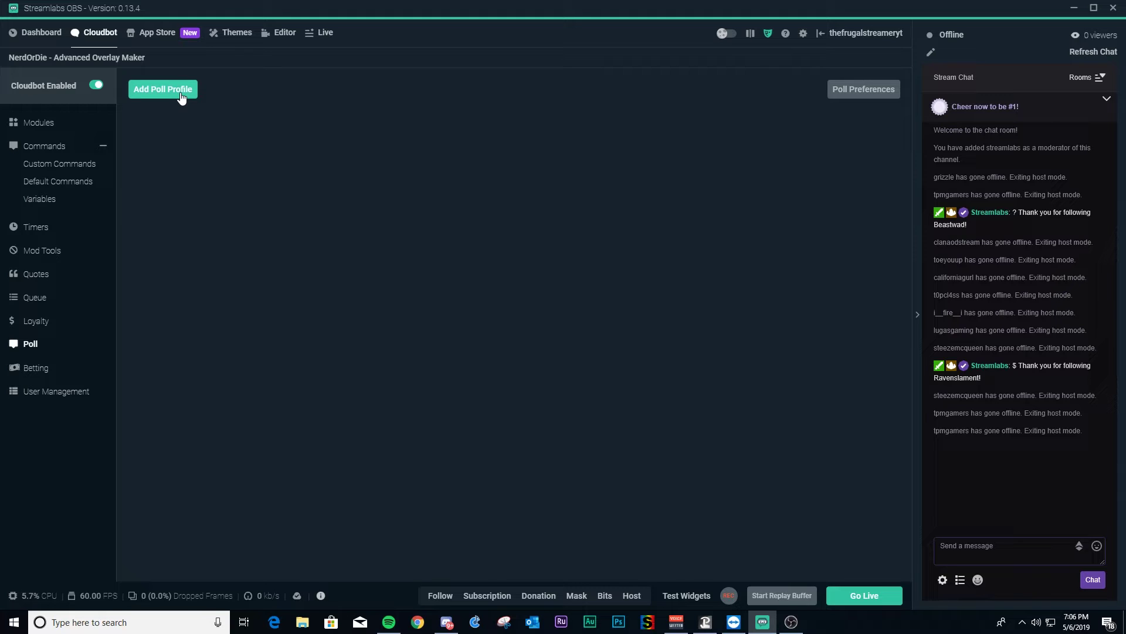
# Start a poll profile, add then discard an option, and drop it to open User Management
pyautogui.click(181, 96)
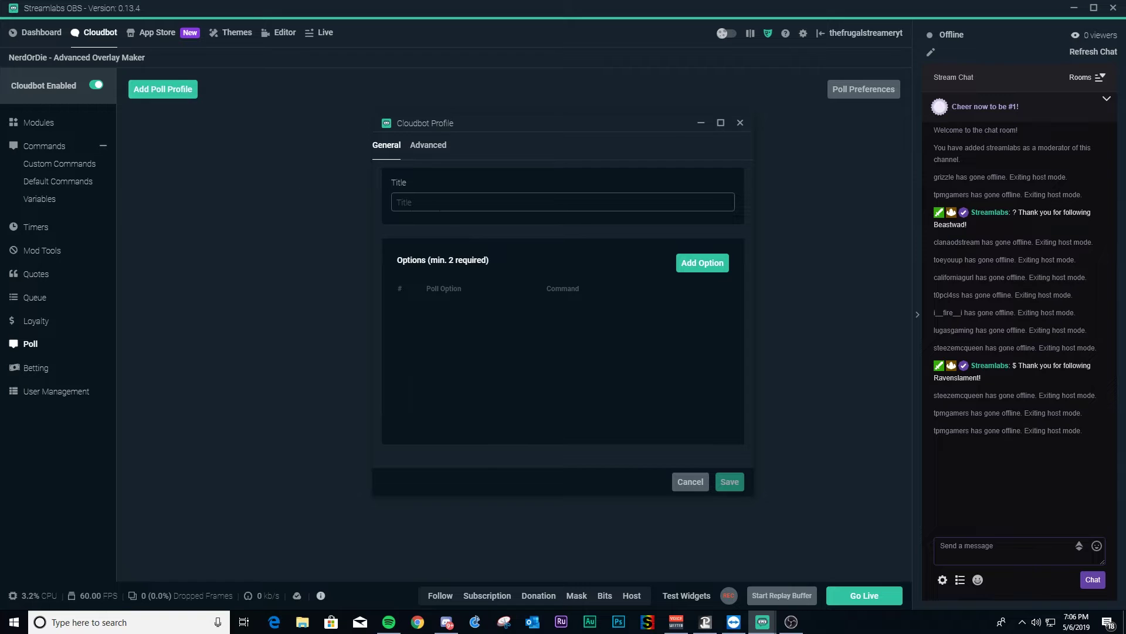
pyautogui.click(693, 269)
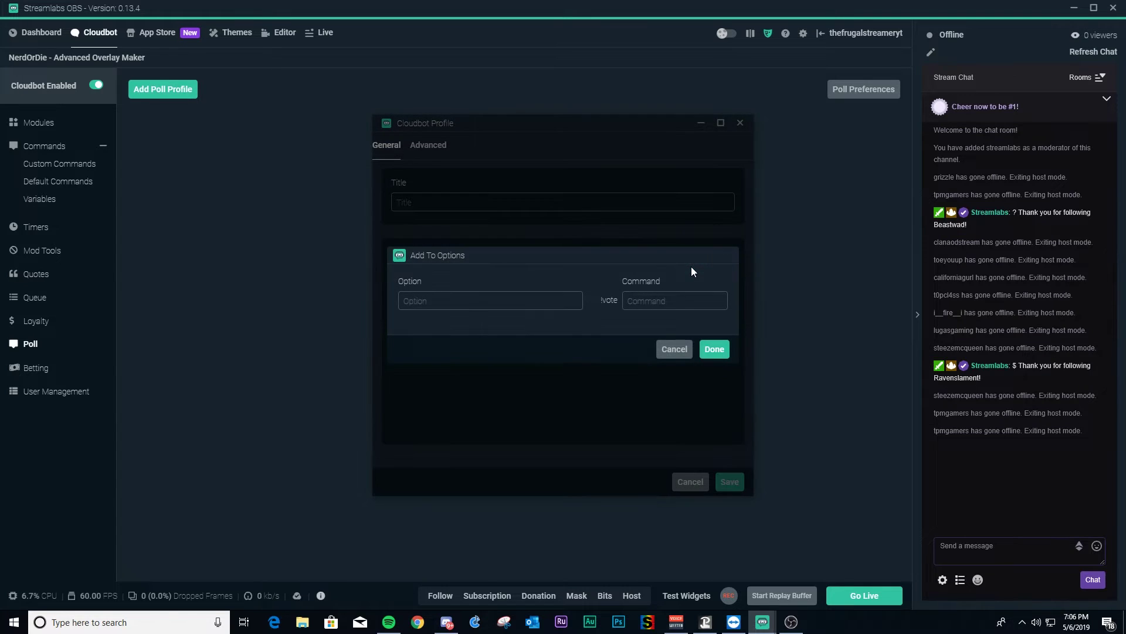
pyautogui.click(676, 351)
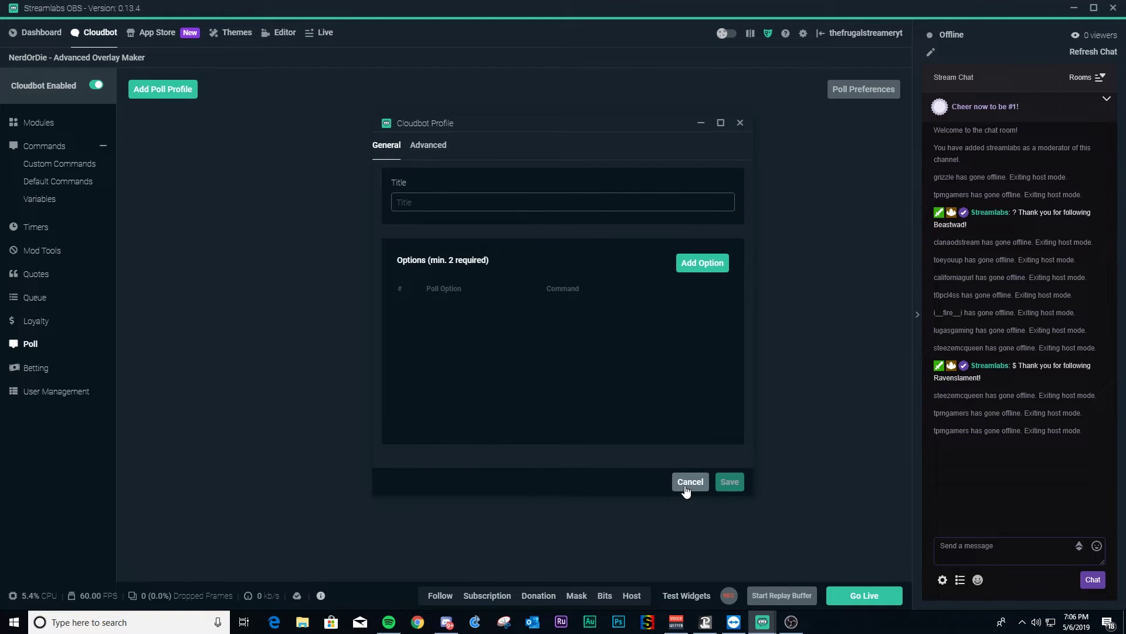
pyautogui.click(56, 394)
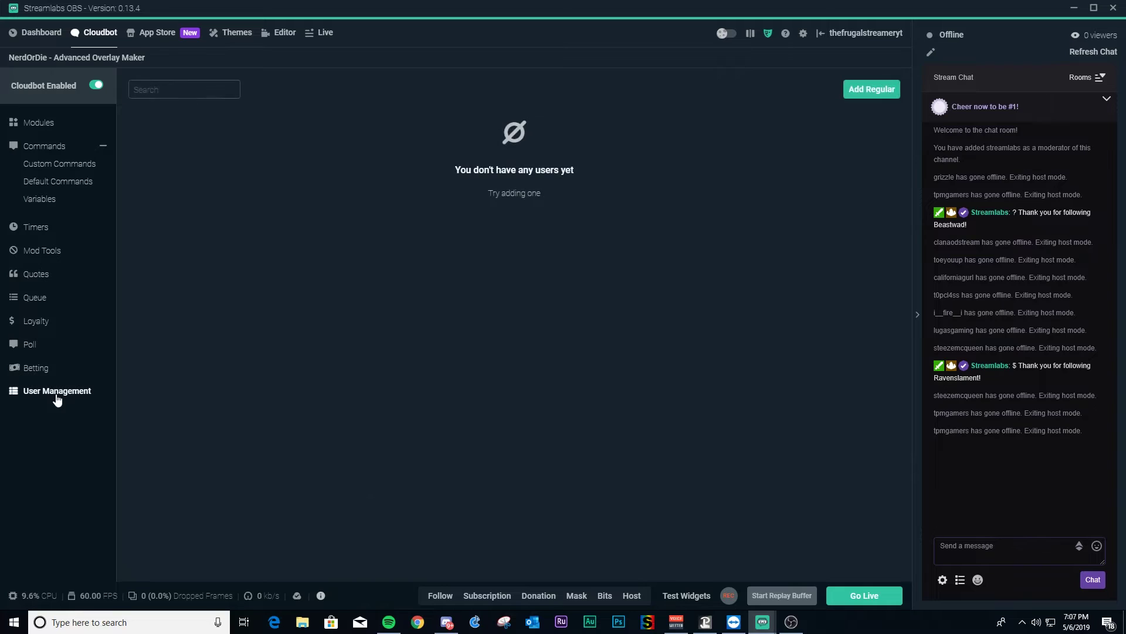